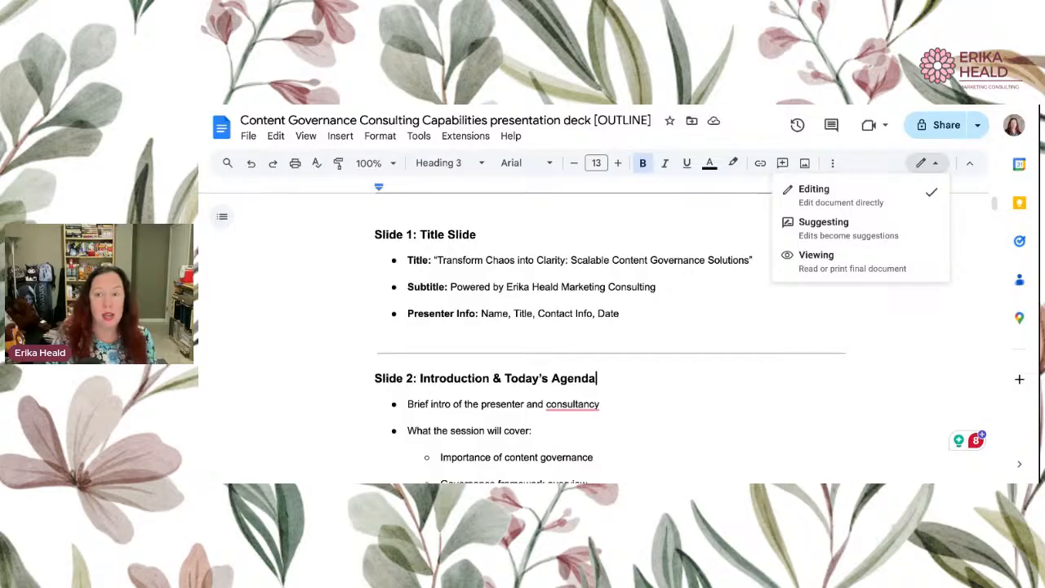
# Insert "this is great" directly after the subtitle text under Slide 1 and delete those words again
pyautogui.click(685, 284)
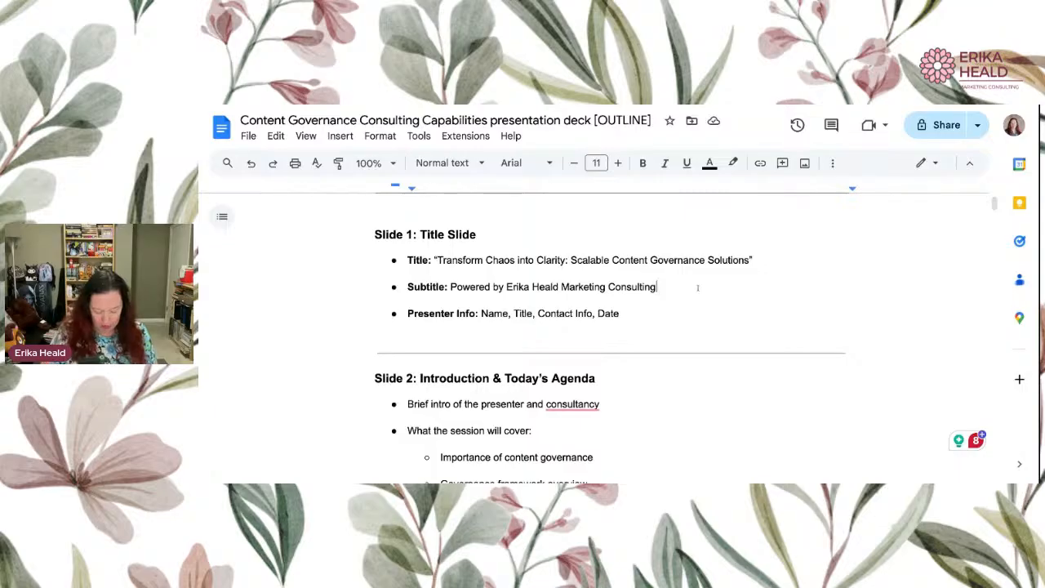
pyautogui.write('this is great')
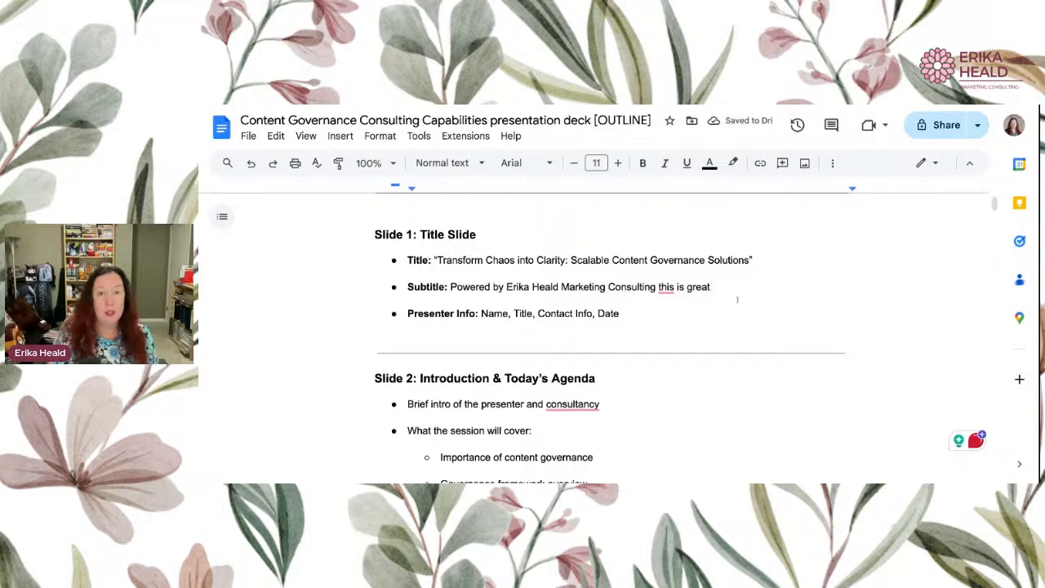
pyautogui.hotkey('ctrl', 'shift', 'Left')
pyautogui.hotkey('ctrl', 'shift', 'Left')
pyautogui.hotkey('ctrl', 'shift', 'Left')
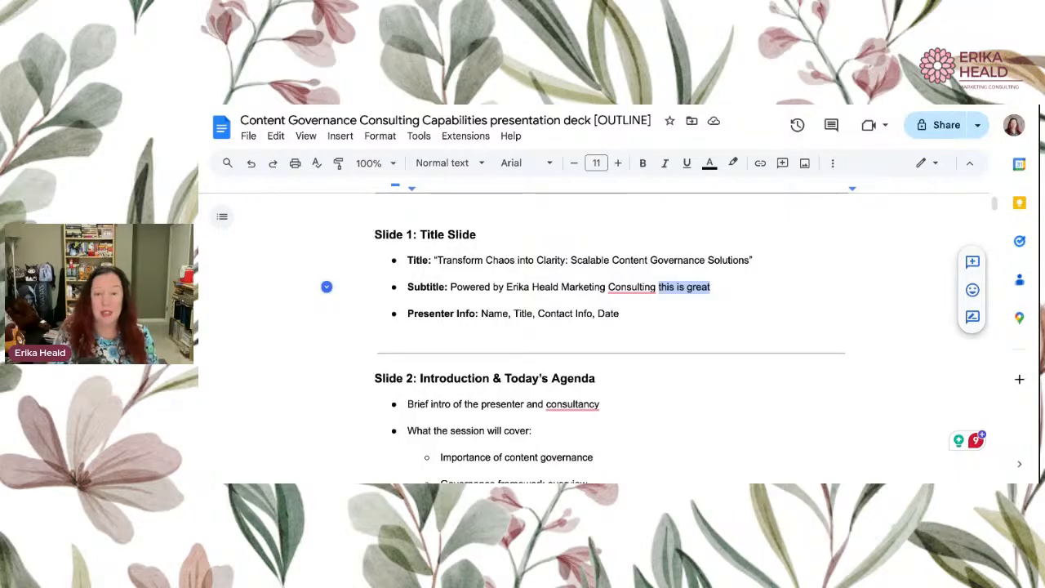
pyautogui.press('BackSpace')
# Attach the comment "this is great" to the subtitle's wording under Slide 1, leaving out the "Subtitle:" label
pyautogui.doubleClick(667, 286)
pyautogui.doubleClick(666, 286)
pyautogui.moveTo(667, 287); pyautogui.dragTo(450, 286)
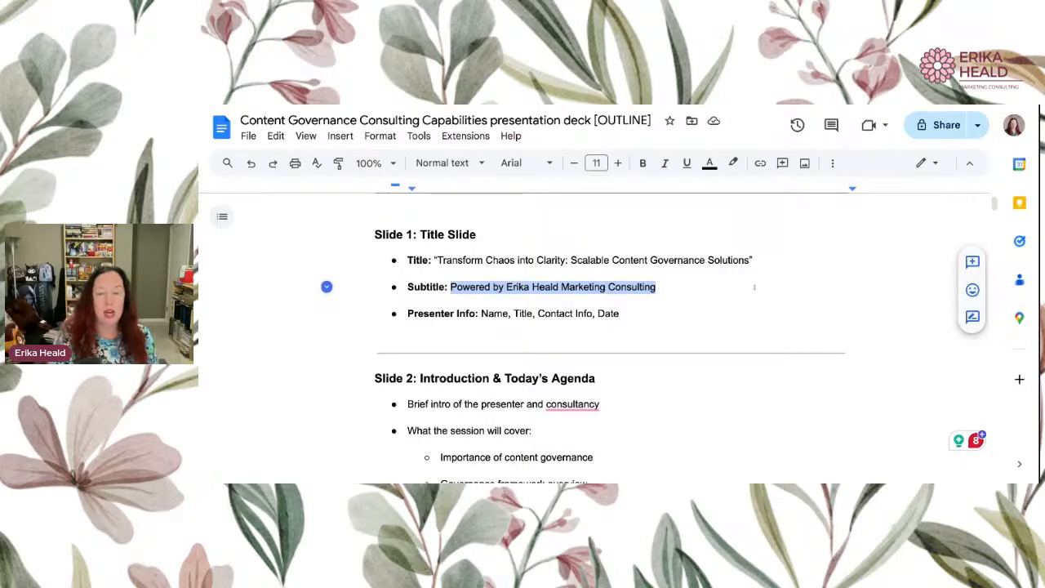
pyautogui.click(973, 261)
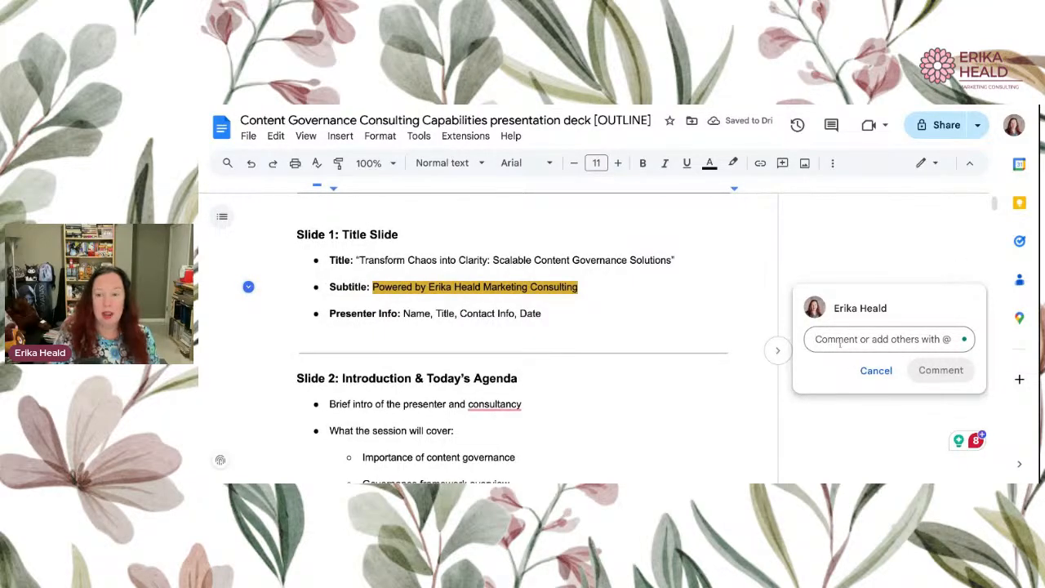
pyautogui.write('this is great')
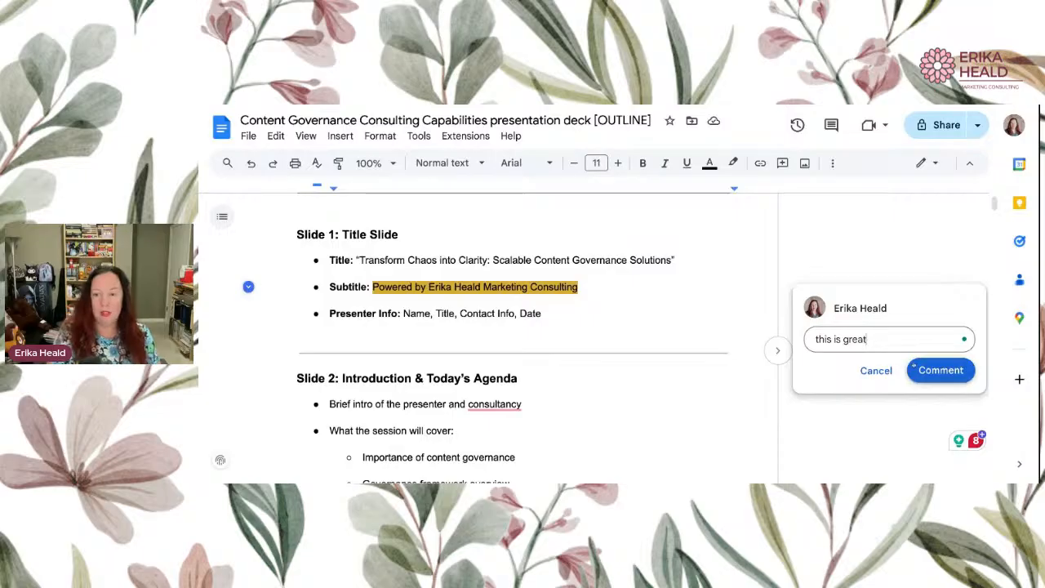
pyautogui.click(929, 372)
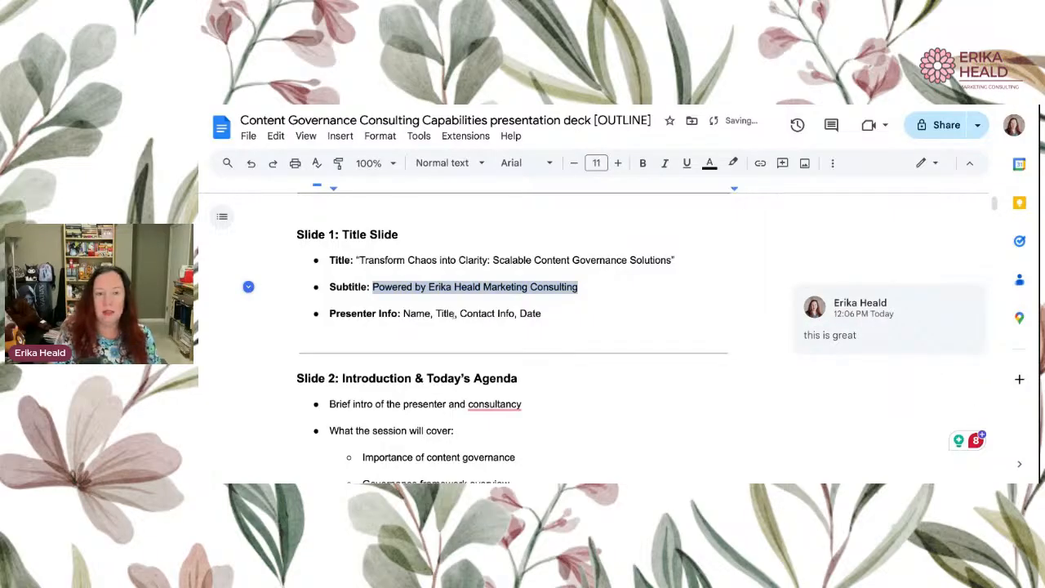
# Add a heart-eyes emoji reaction to the word "Contact" in the Presenter Info line of Slide 1
pyautogui.click(456, 314)
pyautogui.doubleClick(478, 313)
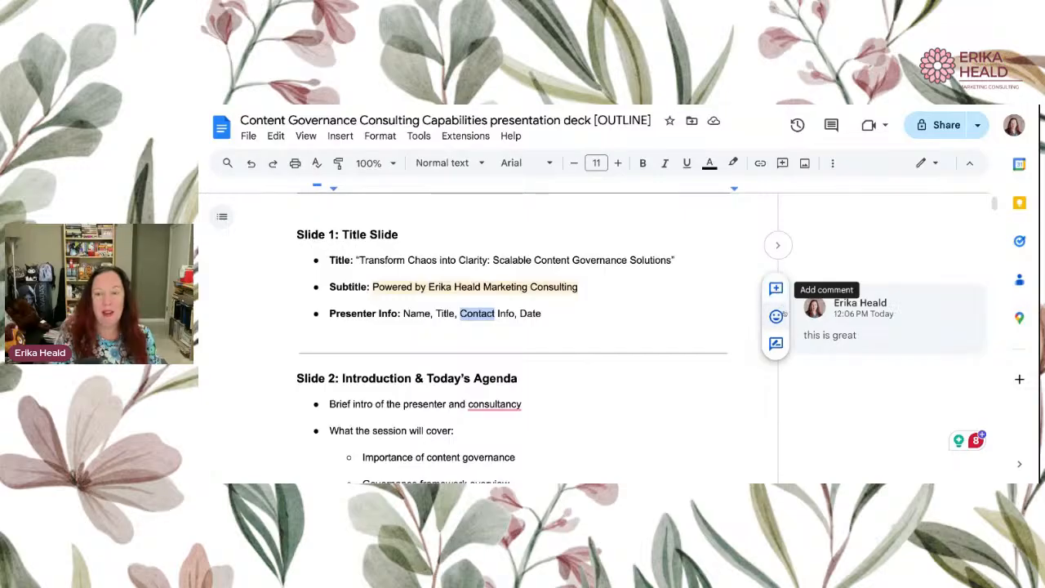
pyautogui.click(781, 318)
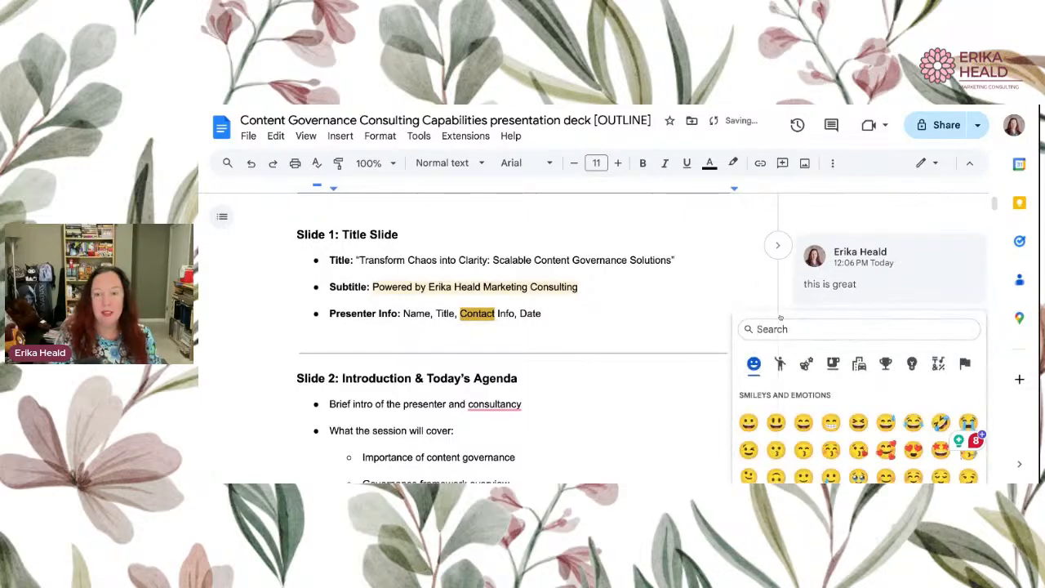
pyautogui.click(908, 450)
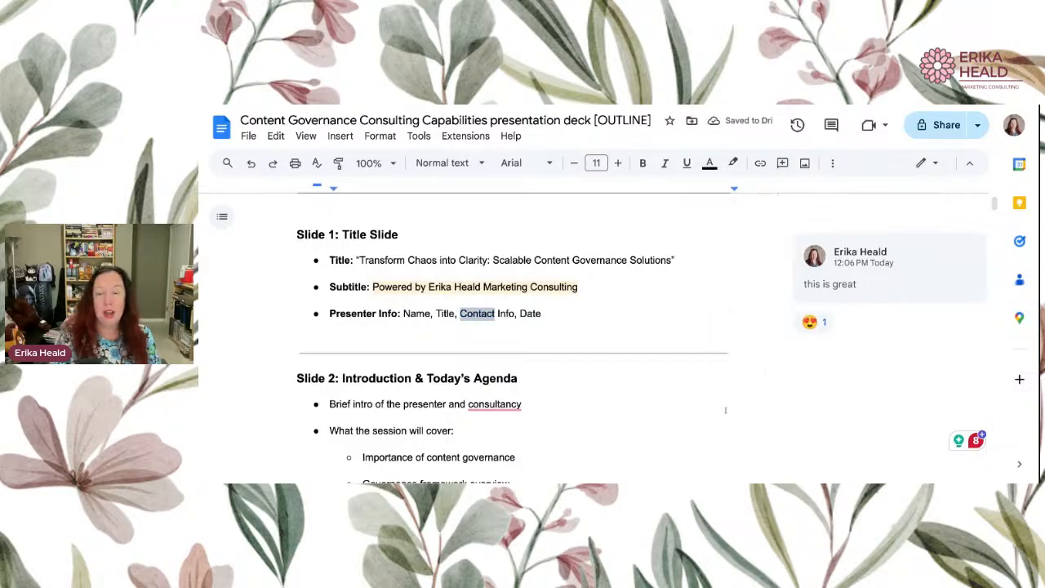
# Switch the document to Suggesting mode and suggest deleting the entire Subtitle line of Slide 1
pyautogui.scroll(-1, 624, 393)
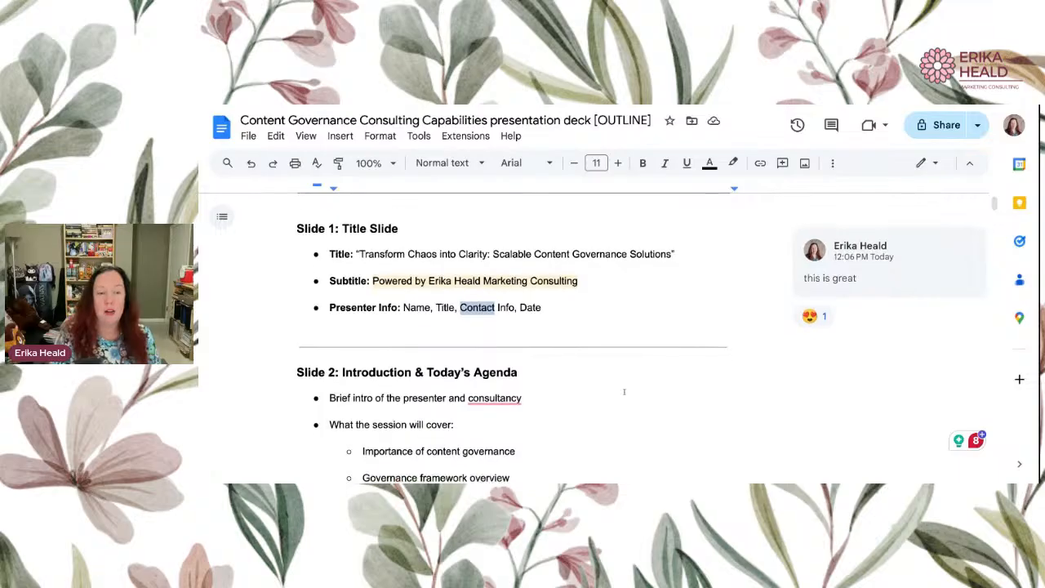
pyautogui.scroll(-1, 623, 387)
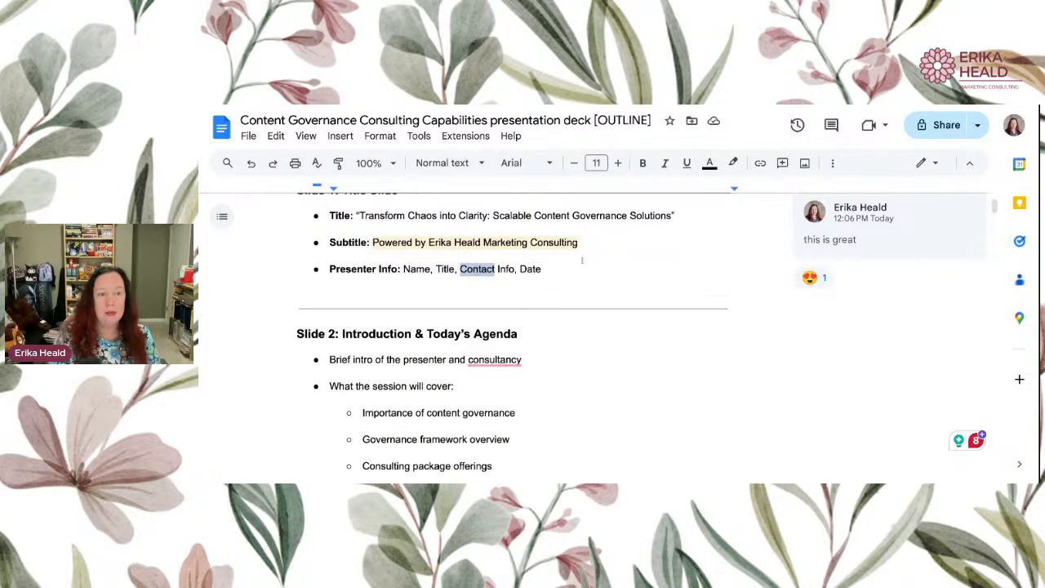
pyautogui.scroll(2, 583, 261)
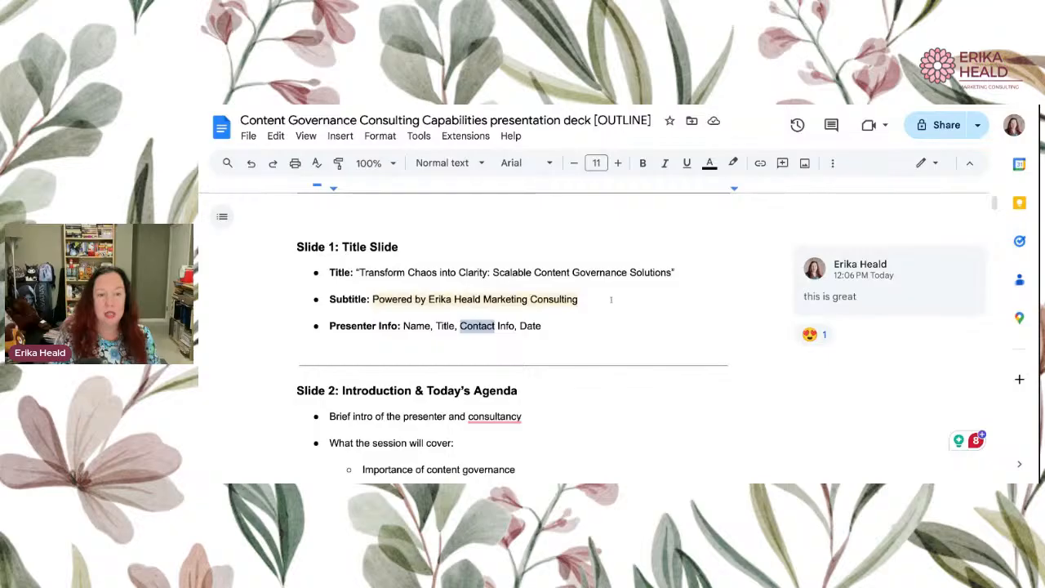
pyautogui.moveTo(611, 299); pyautogui.dragTo(249, 299)
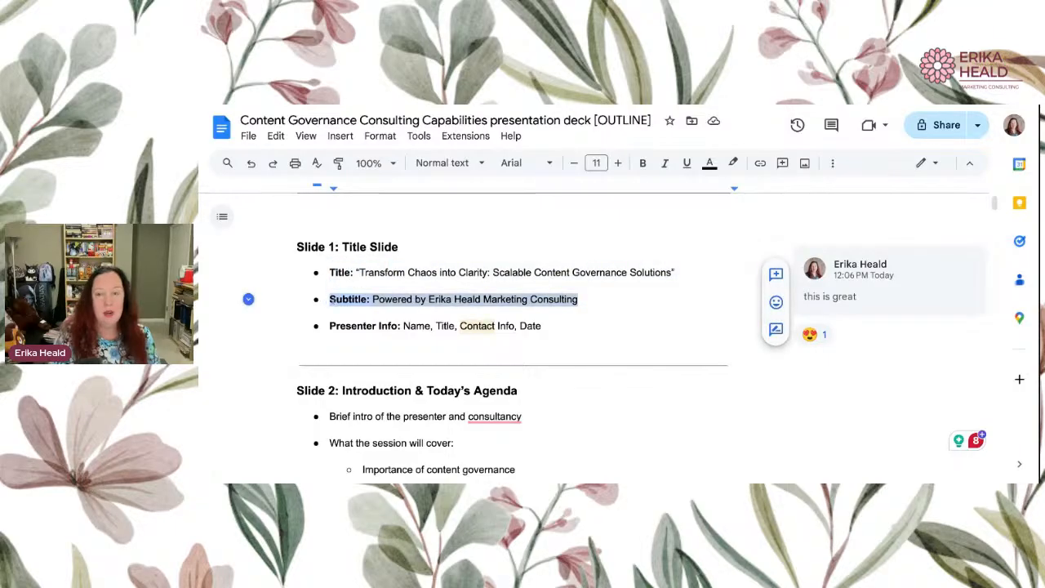
pyautogui.click(921, 163)
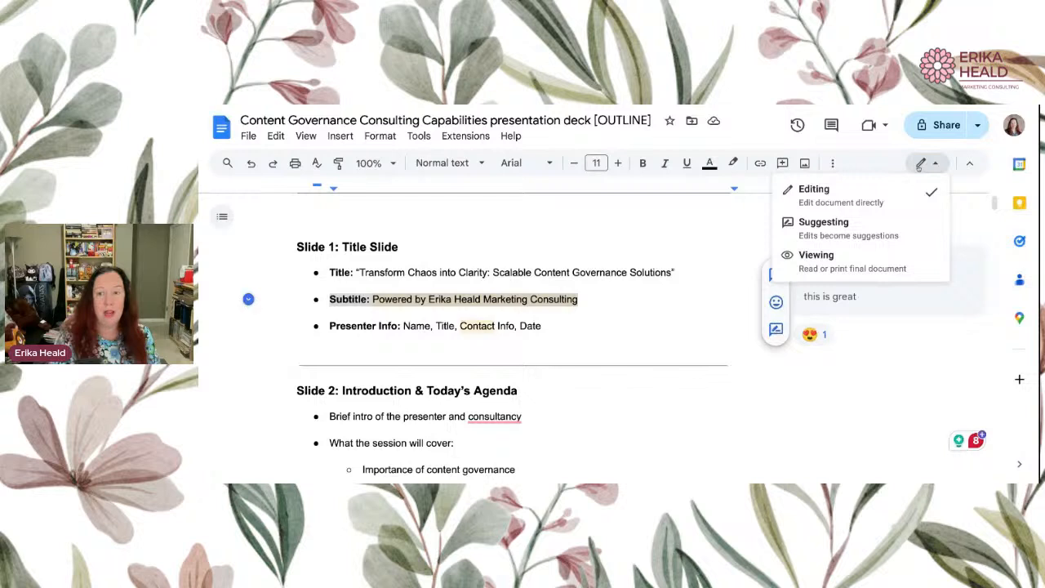
pyautogui.click(886, 216)
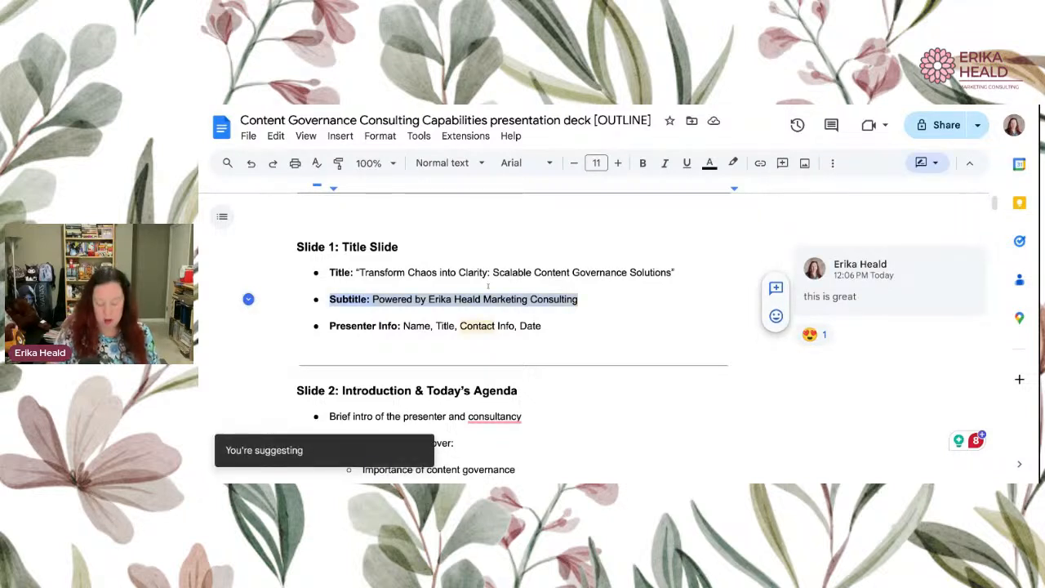
pyautogui.press('BackSpace')
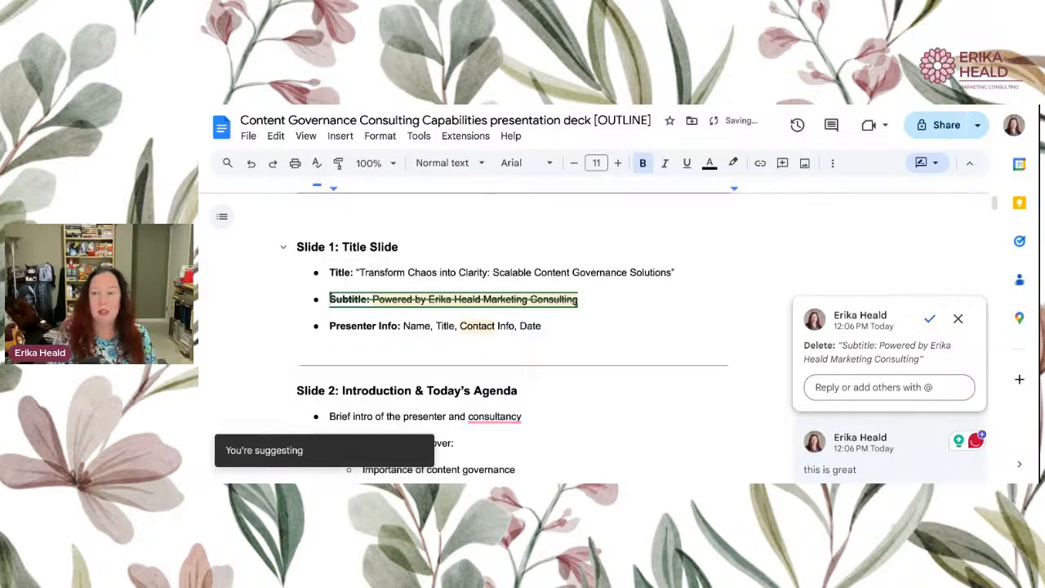
pyautogui.click(936, 164)
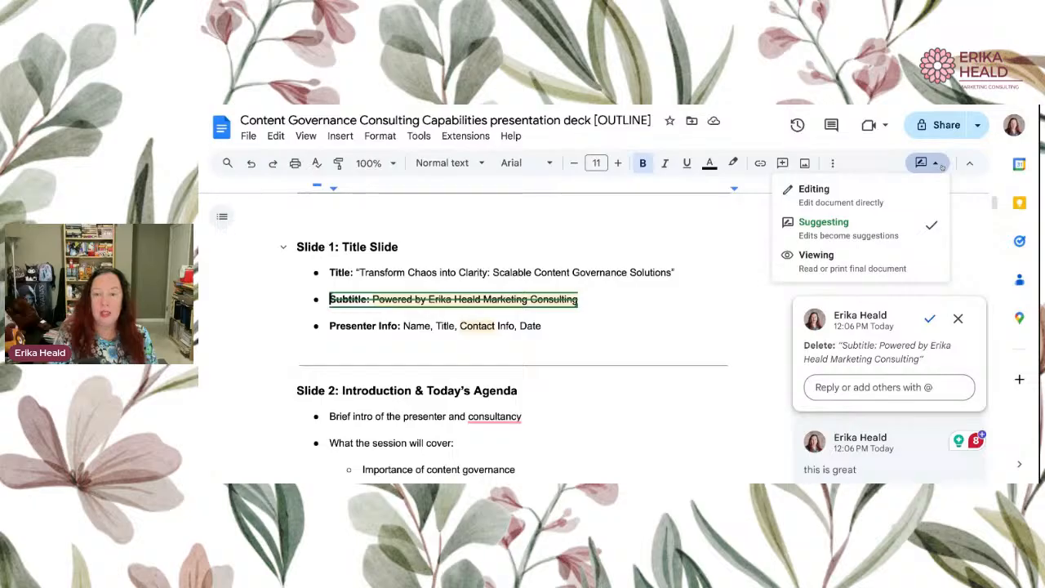
pyautogui.click(910, 227)
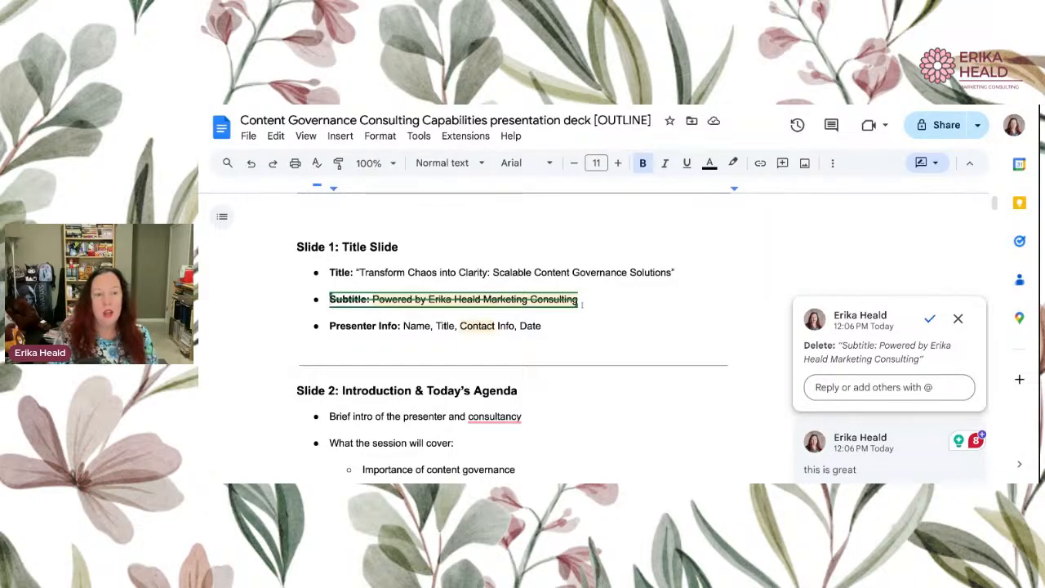
pyautogui.click(543, 298)
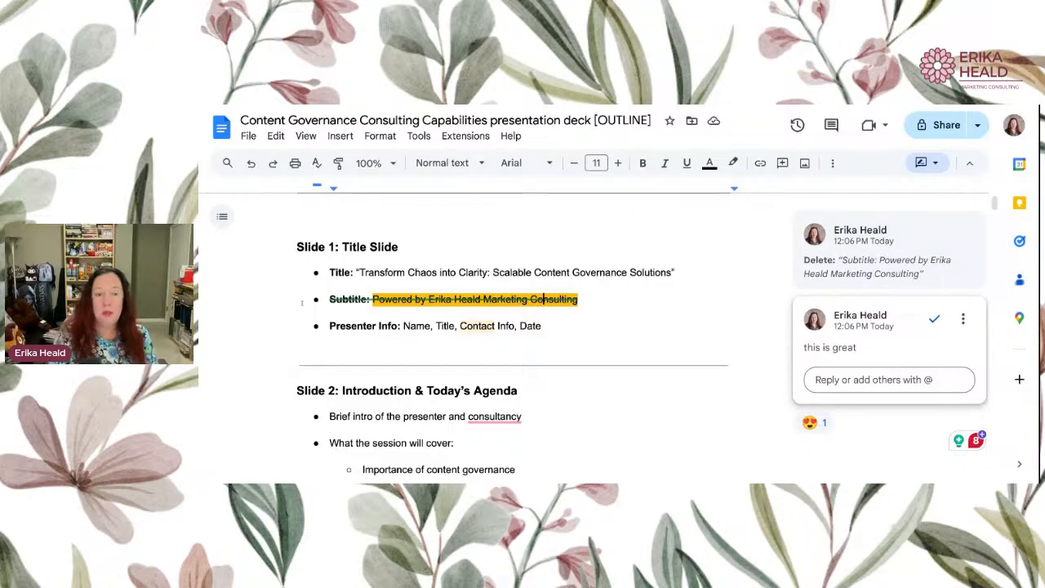
# Suggest replacing "consultancy" with "agency and friends" in the first bullet of Slide 2
pyautogui.scroll(-1, 662, 335)
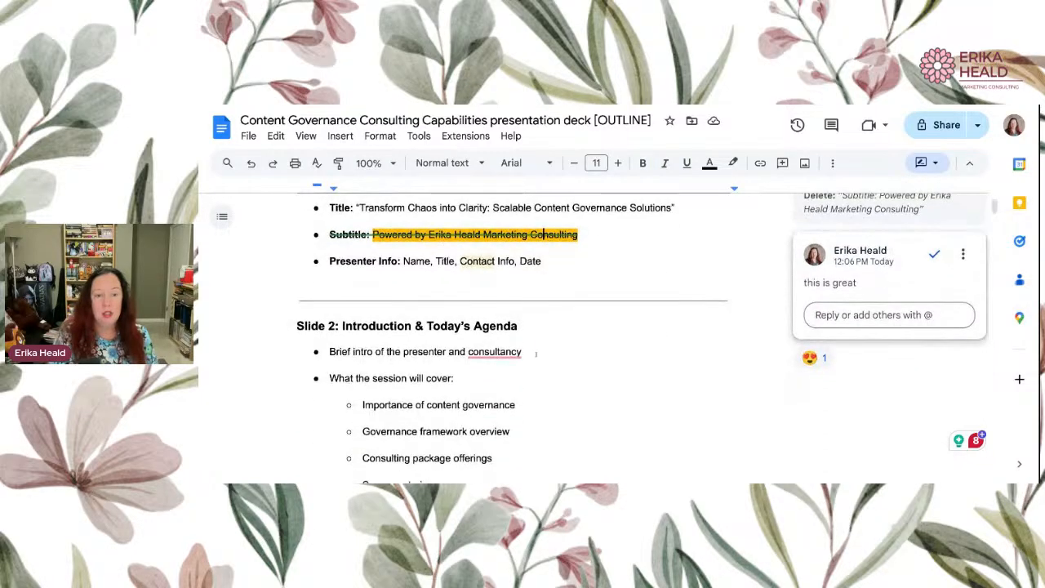
pyautogui.click(502, 351)
pyautogui.doubleClick(501, 352)
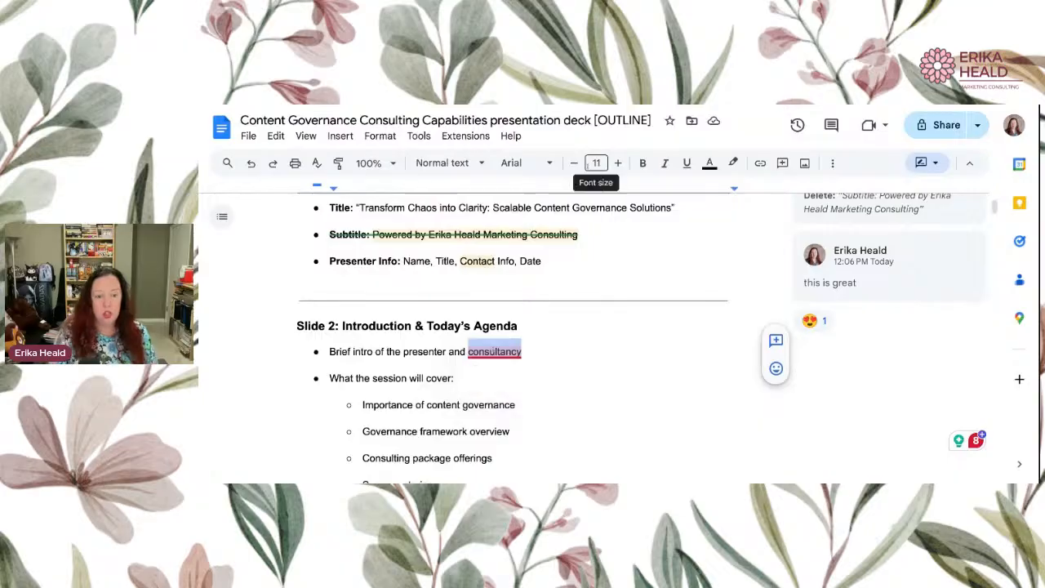
pyautogui.write('agency a')
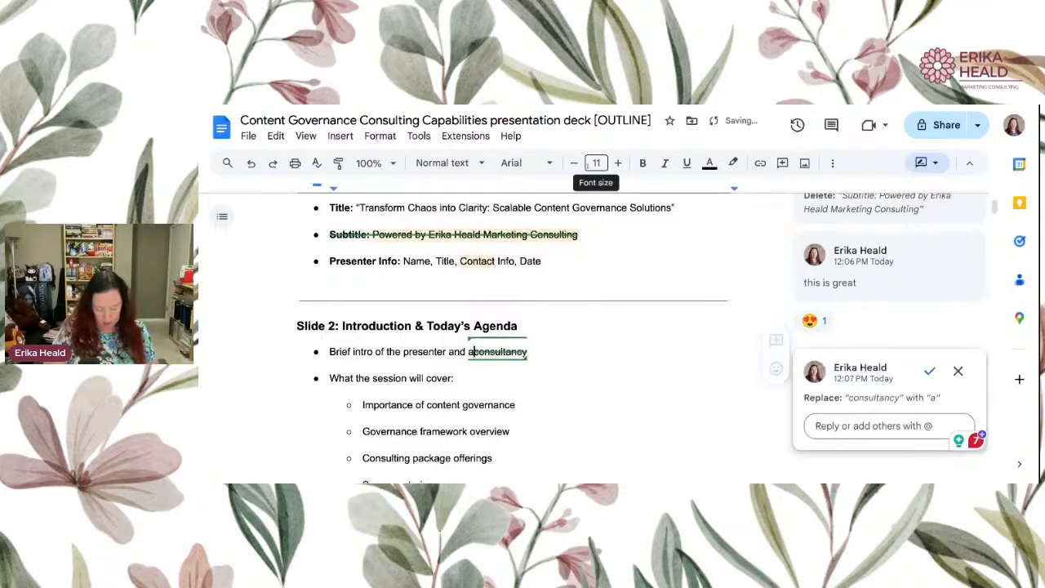
pyautogui.write('nd friends')
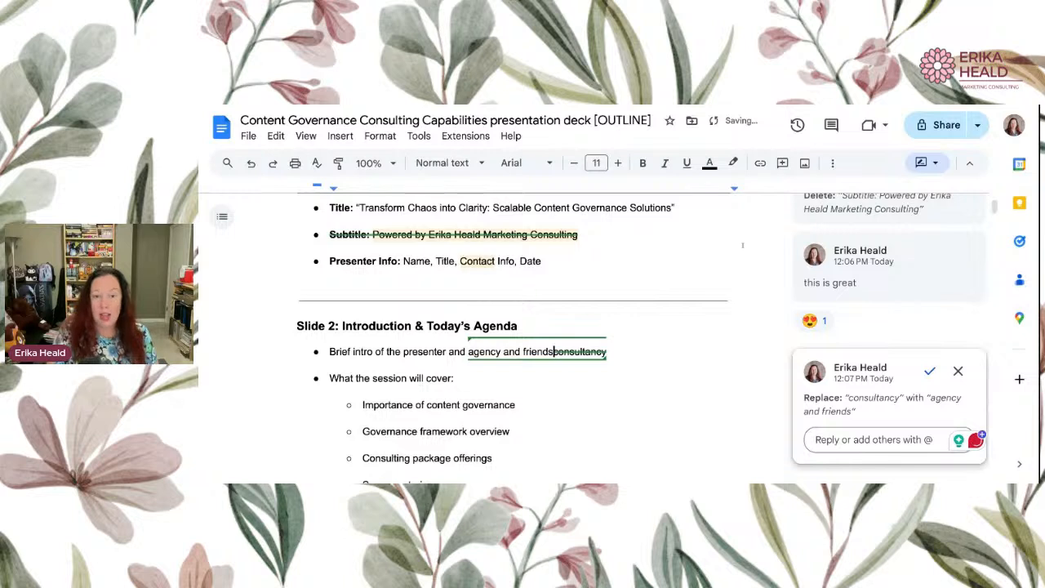
pyautogui.click(664, 385)
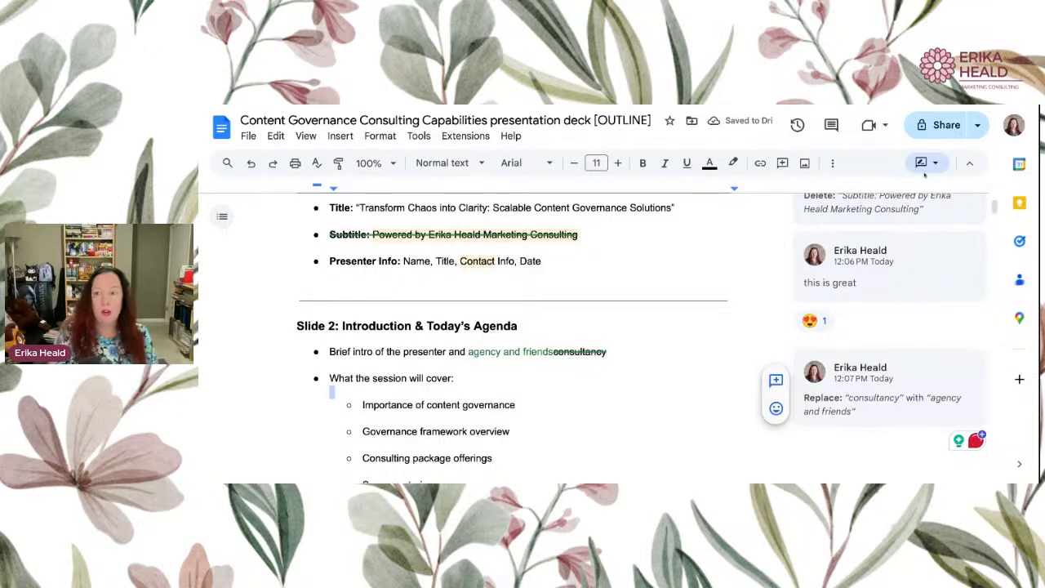
# Reply "because this is friendlier" to the suggested replacement of "consultancy" in Slide 2
pyautogui.click(525, 351)
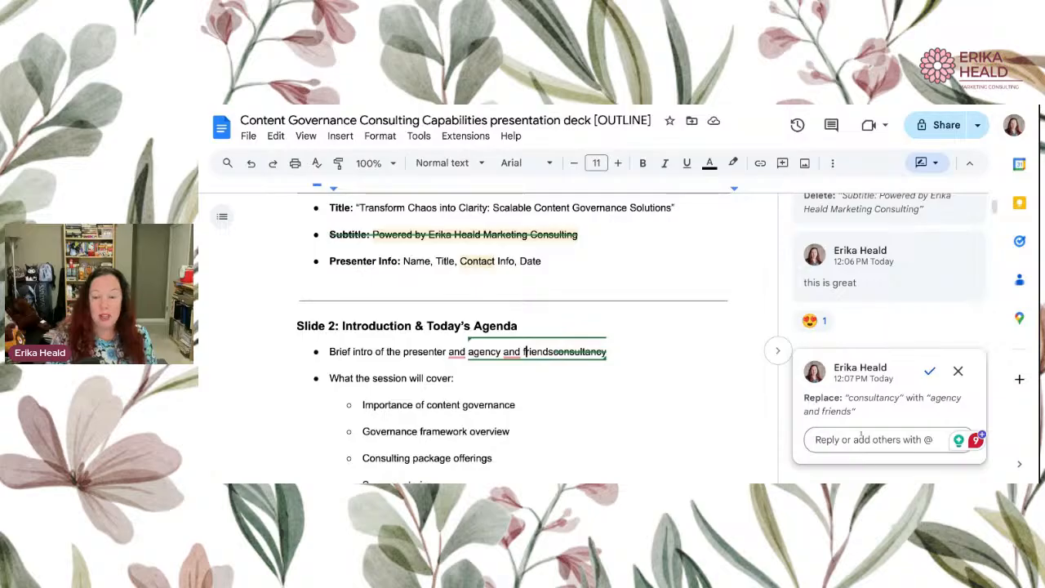
pyautogui.scroll(-1, 858, 415)
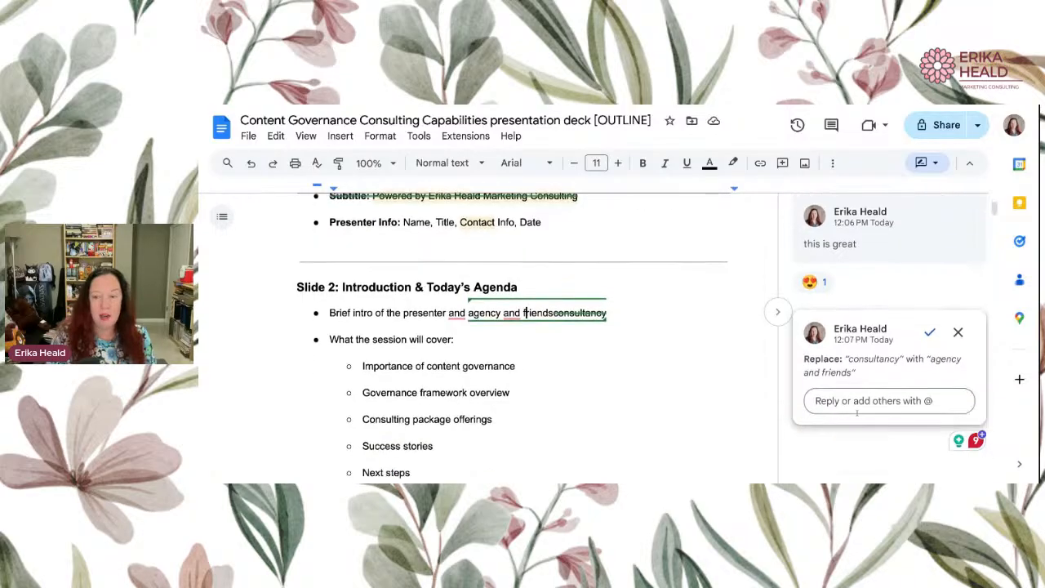
pyautogui.click(847, 390)
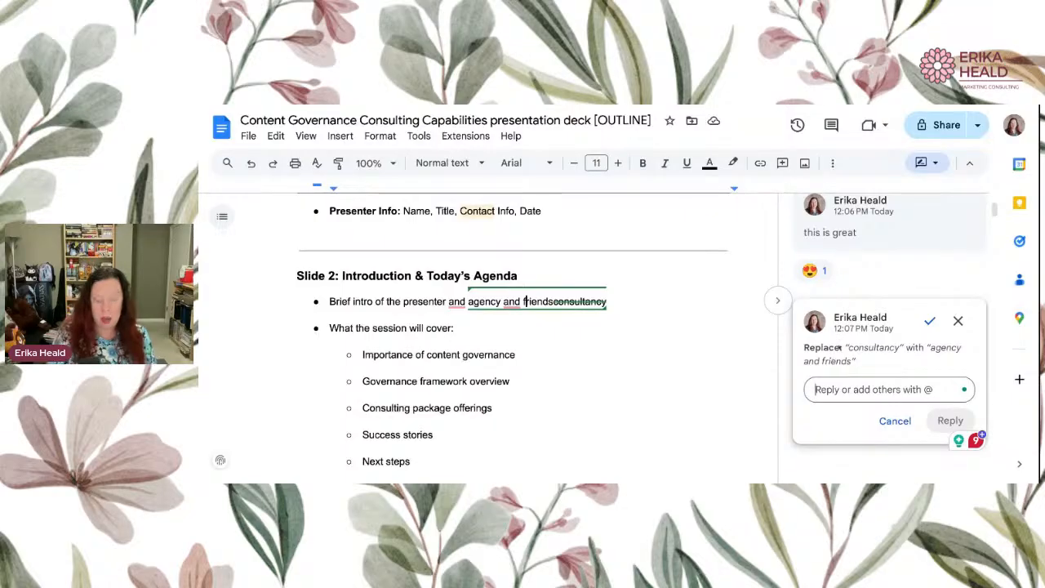
pyautogui.write('becau')
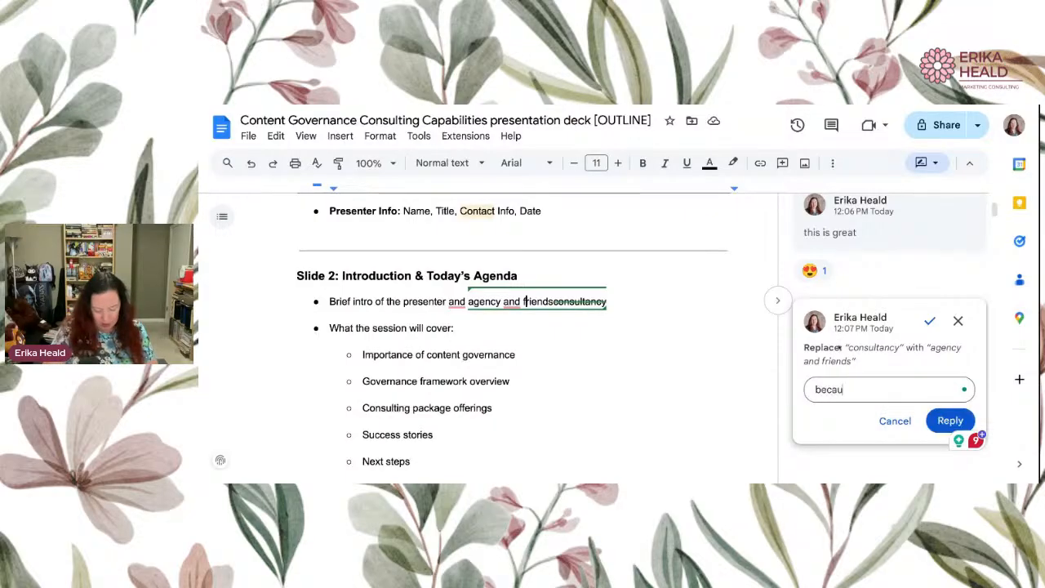
pyautogui.write('se this is')
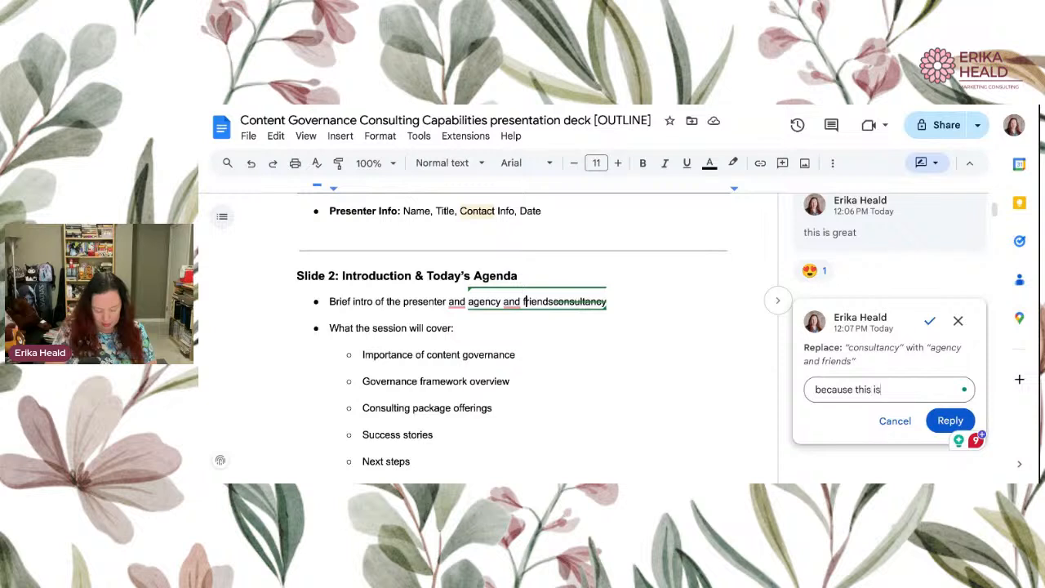
pyautogui.write(' friendlier')
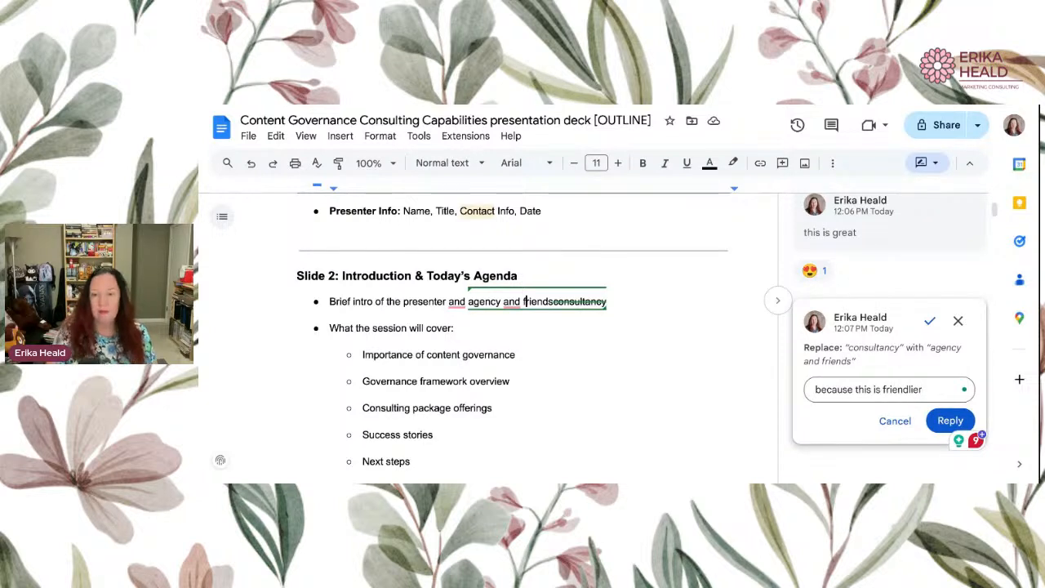
pyautogui.hotkey('ctrl', 'Return')
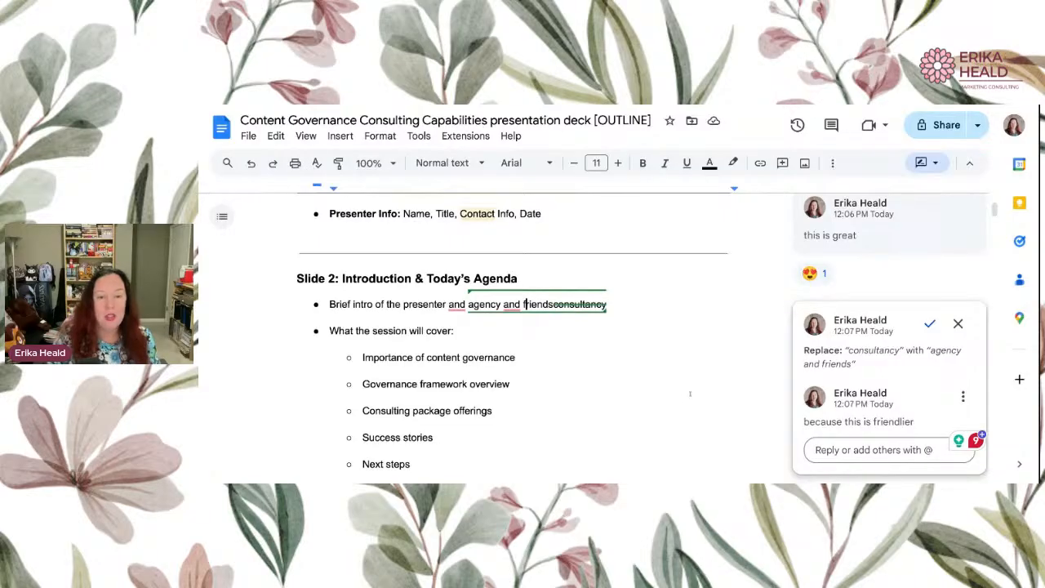
pyautogui.click(499, 327)
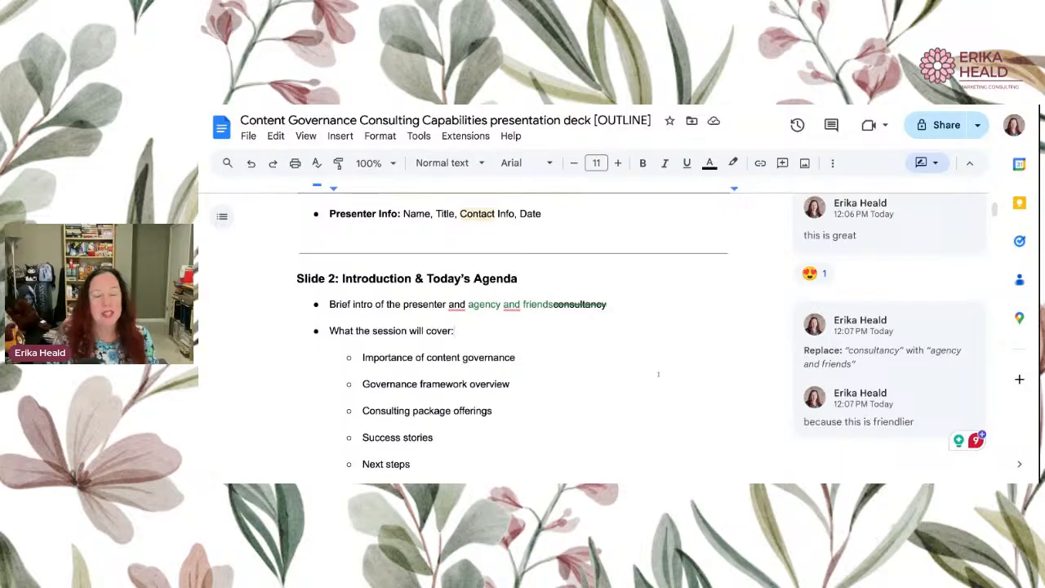
# Switch the document back to Editing mode and move on to the Slide 3 and Slide 4 sections
pyautogui.scroll(2, 658, 374)
pyautogui.scroll(-4, 659, 374)
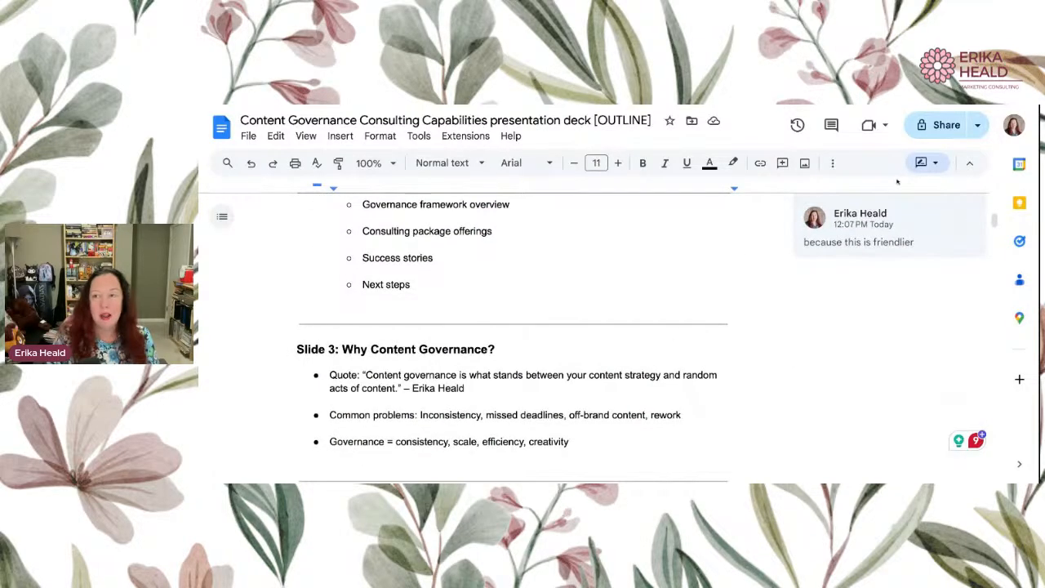
pyautogui.click(929, 163)
pyautogui.click(814, 193)
pyautogui.scroll(-2, 677, 313)
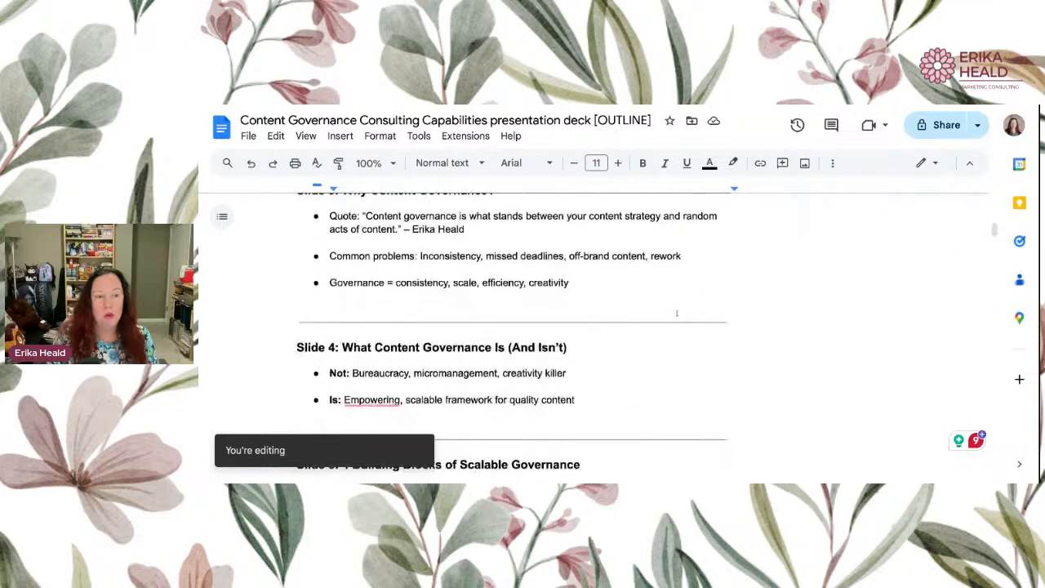
# Delete the "Common problems" bullet from Slide 3 directly in Editing mode
pyautogui.scroll(1, 675, 313)
pyautogui.moveTo(691, 308); pyautogui.dragTo(276, 296)
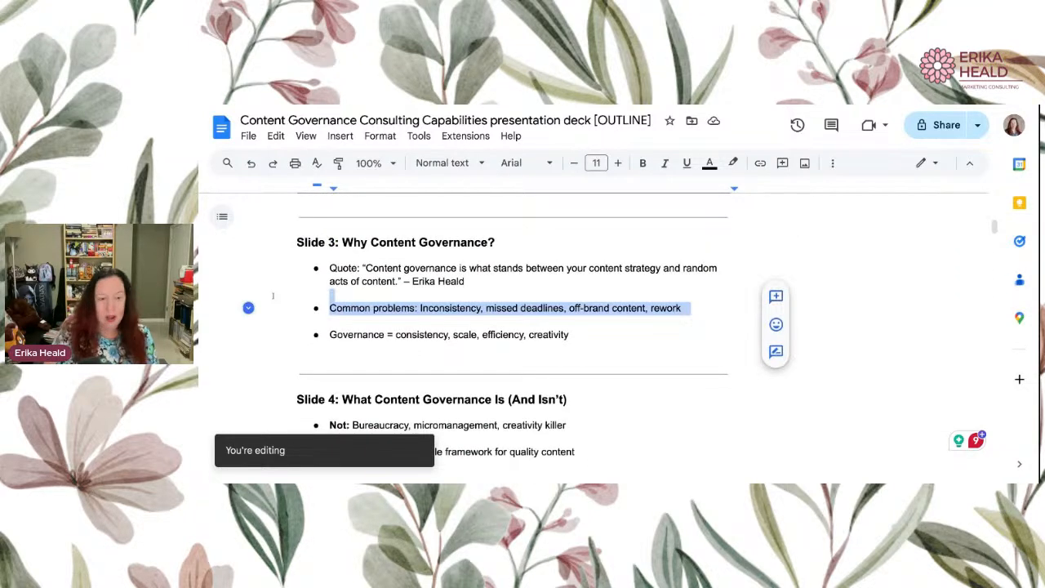
pyautogui.press('BackSpace')
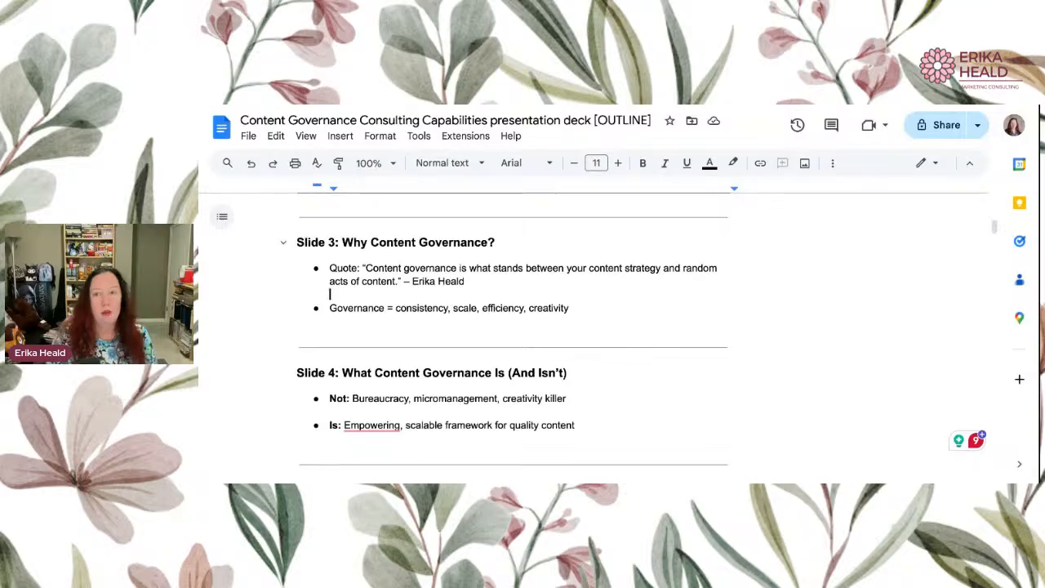
# Open the version history, examine the tracked changes of the current version down to Slide 3, and return to the document
pyautogui.click(795, 124)
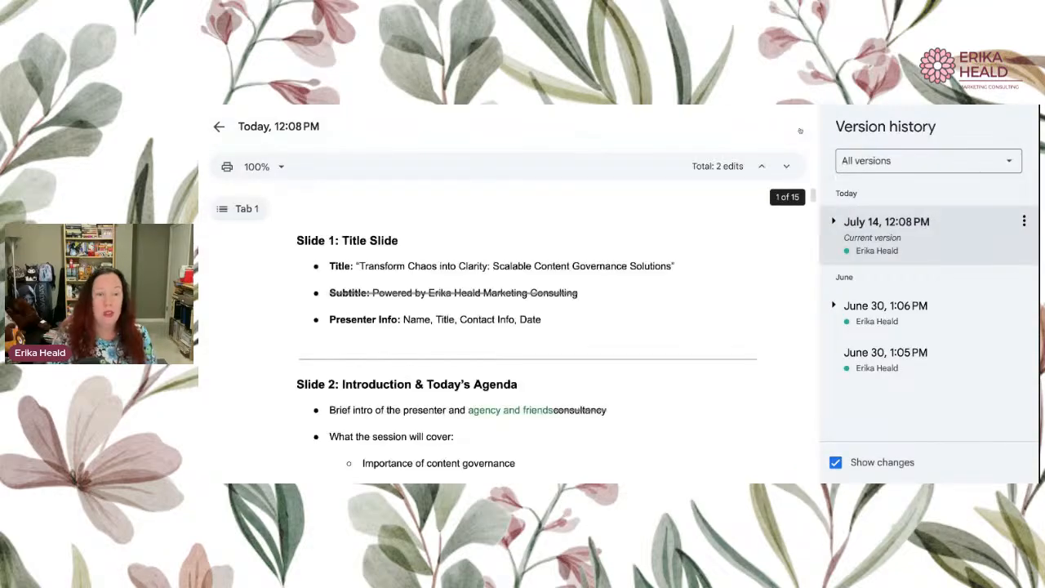
pyautogui.scroll(-4, 721, 345)
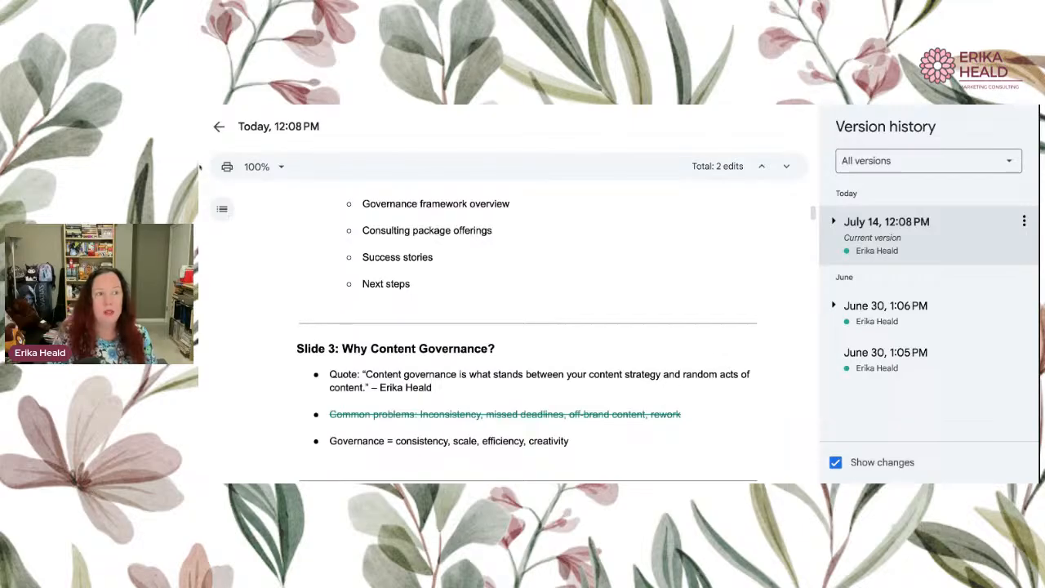
pyautogui.click(218, 126)
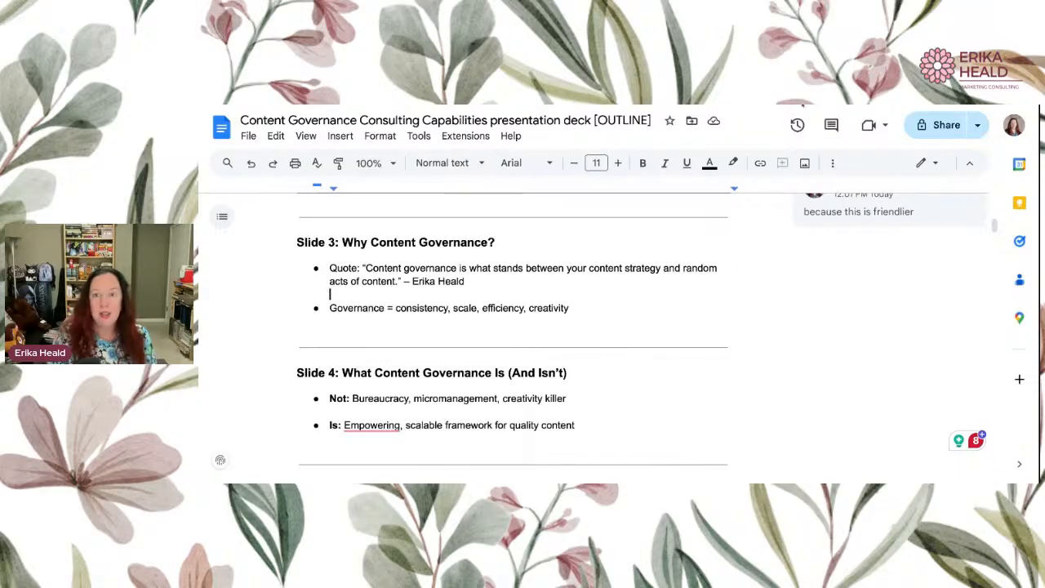
# Examine the June 30, 1:06 PM version in the version history without restoring it, and return to the document
pyautogui.click(799, 122)
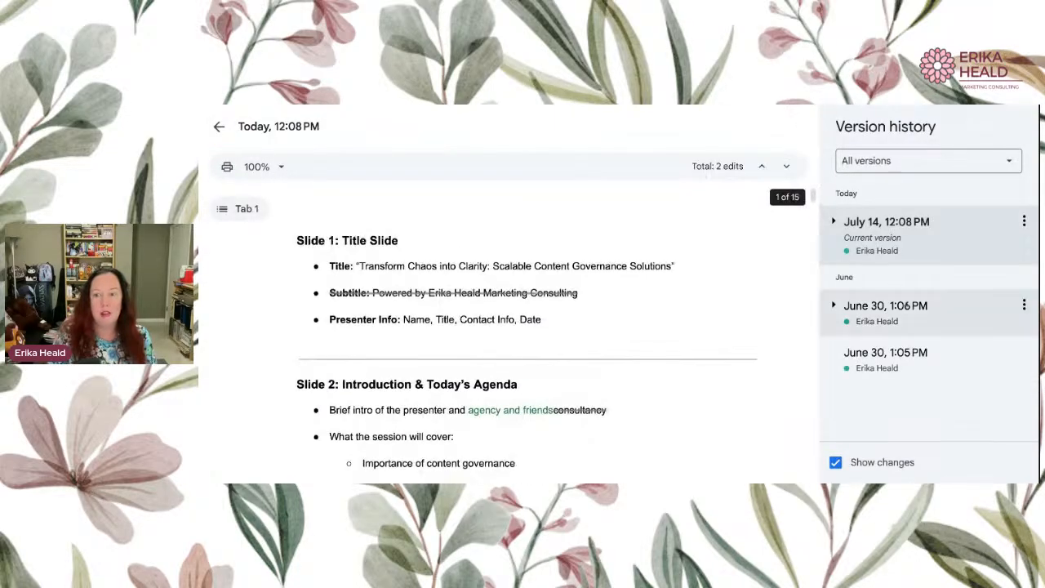
pyautogui.click(910, 325)
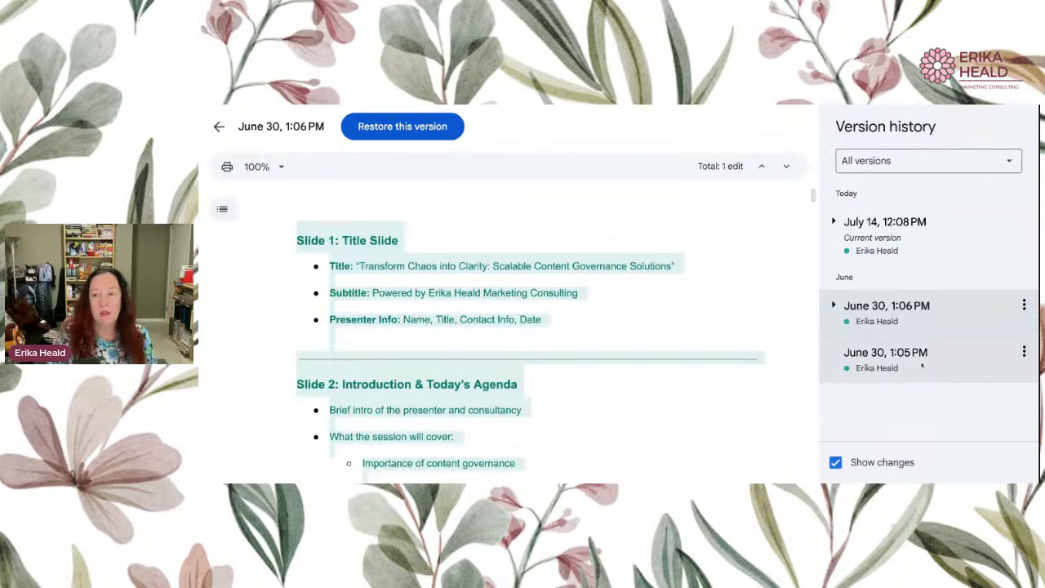
pyautogui.scroll(-6, 750, 367)
pyautogui.scroll(-2, 750, 366)
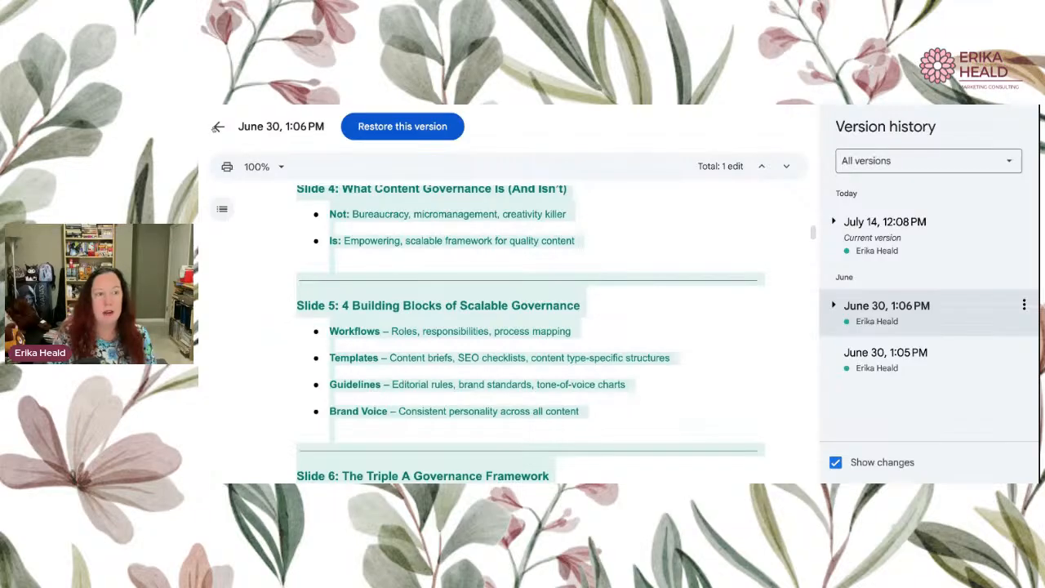
pyautogui.click(217, 128)
# Switch the document to Suggesting mode and suggest a new bullet "Cool ideas here" below the quote in Slide 3
pyautogui.click(927, 165)
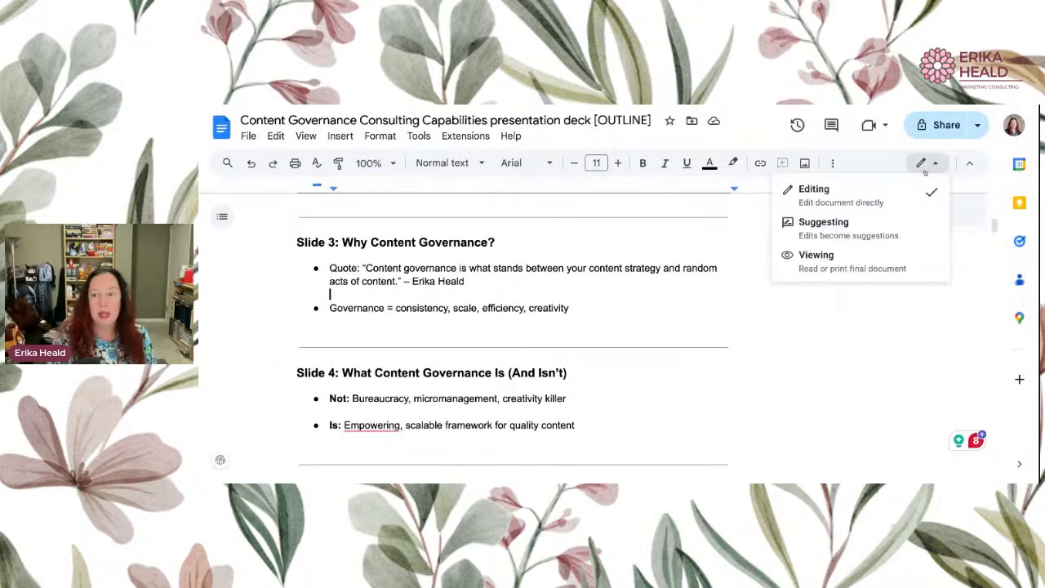
pyautogui.click(908, 242)
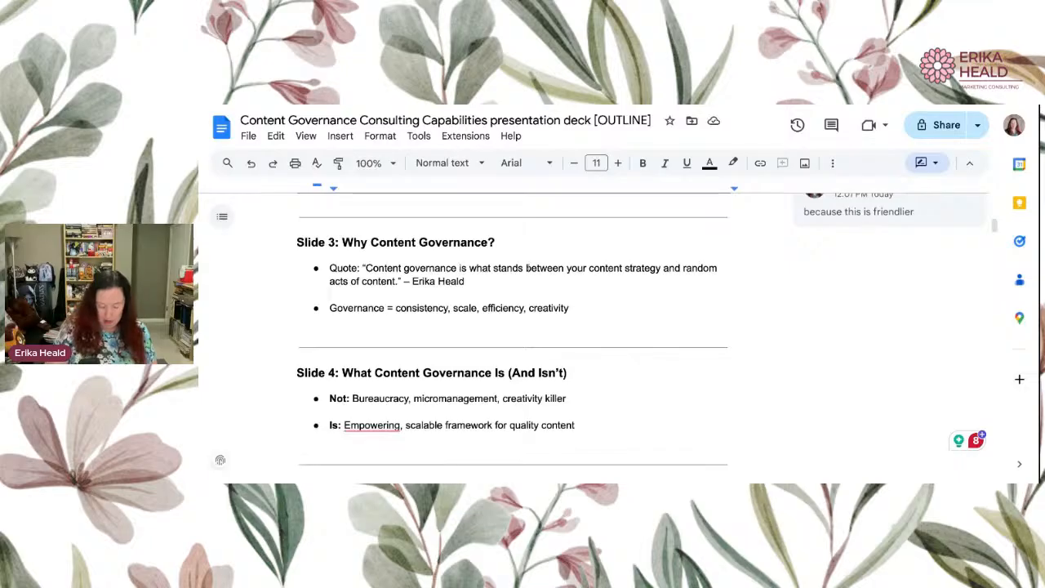
pyautogui.press('Return')
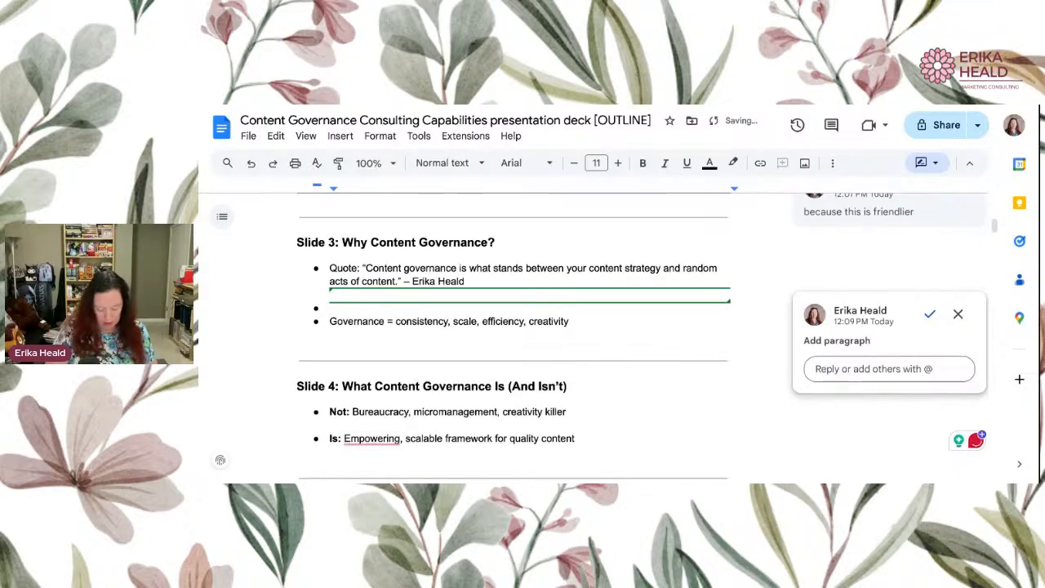
pyautogui.write('Cool ideas here')
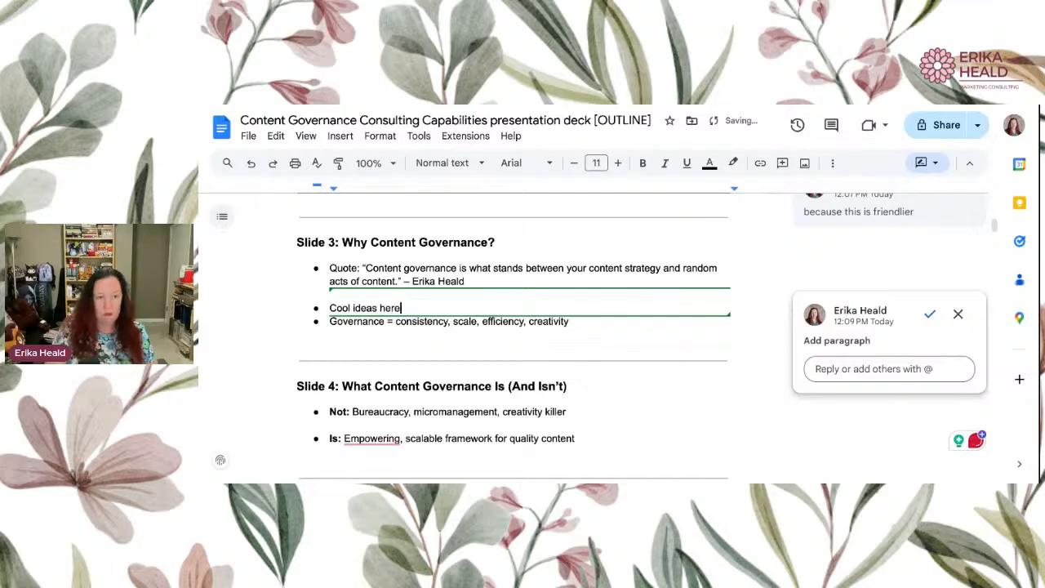
pyautogui.click(573, 321)
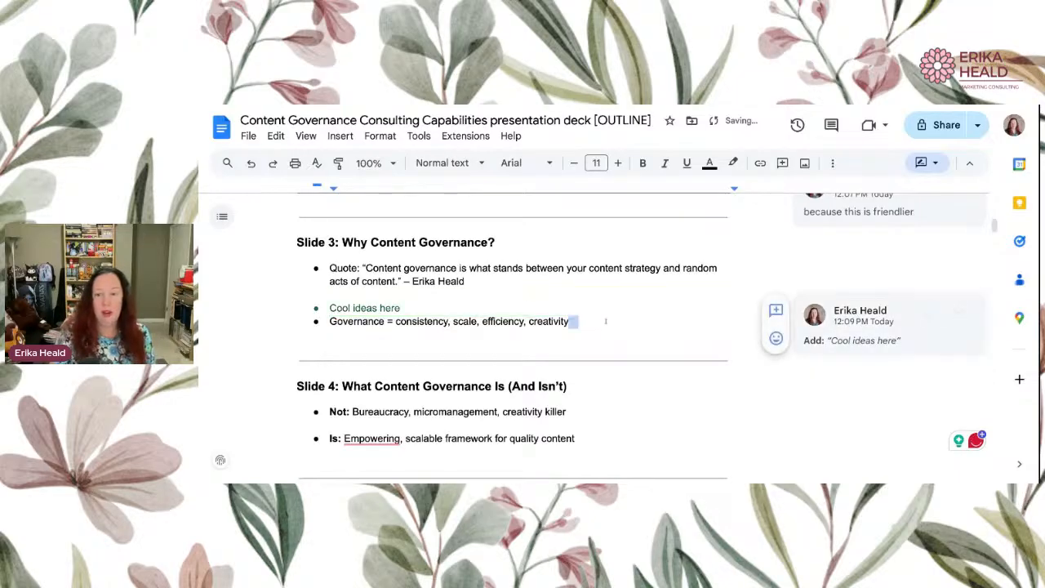
# Review the suggestion and comment cards from the Slide 3 addition back to Slide 1, and look through the outline down to Slide 8
pyautogui.click(882, 346)
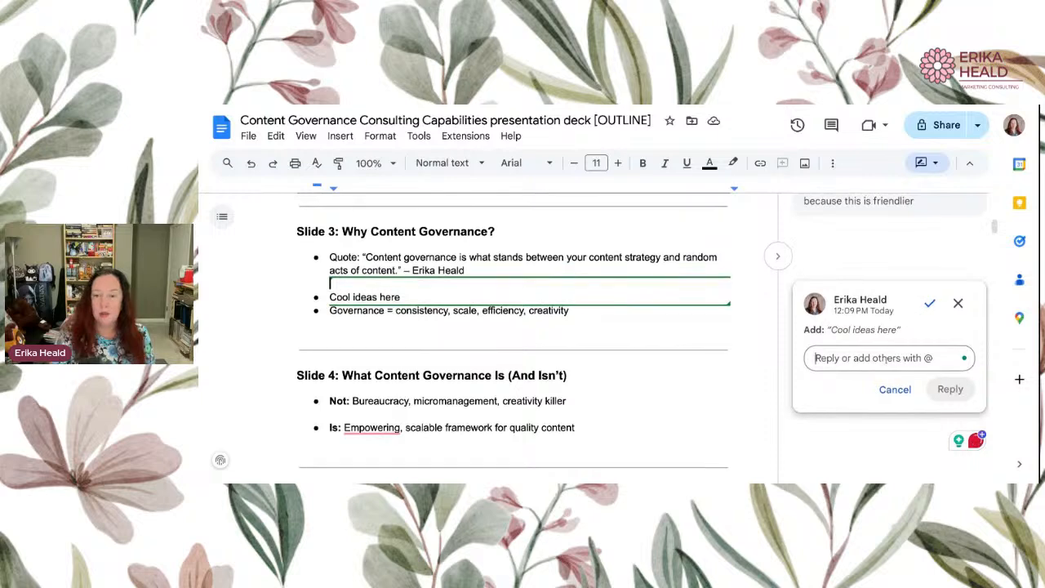
pyautogui.scroll(2, 894, 359)
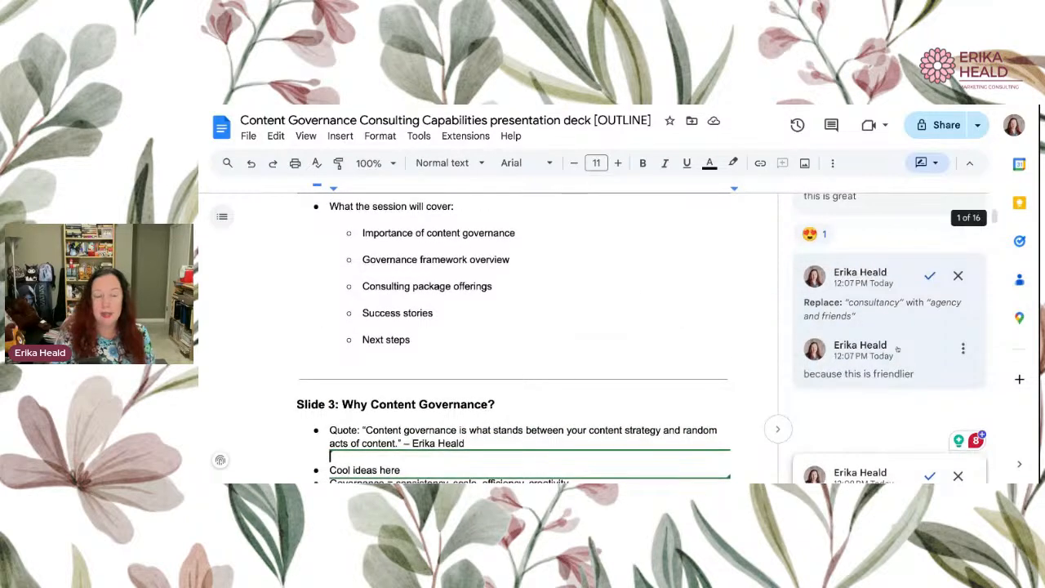
pyautogui.scroll(1, 898, 350)
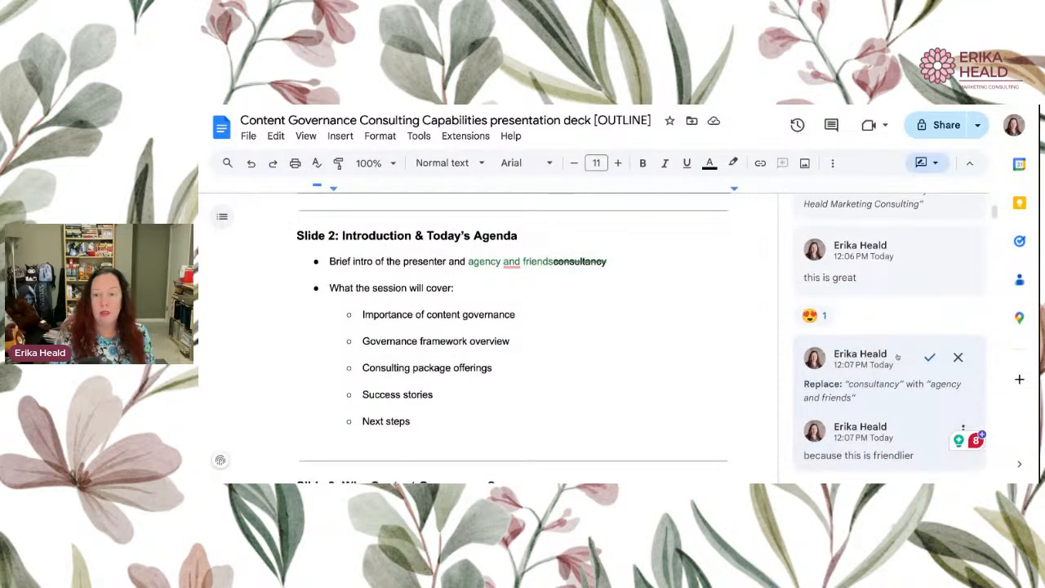
pyautogui.scroll(1, 899, 355)
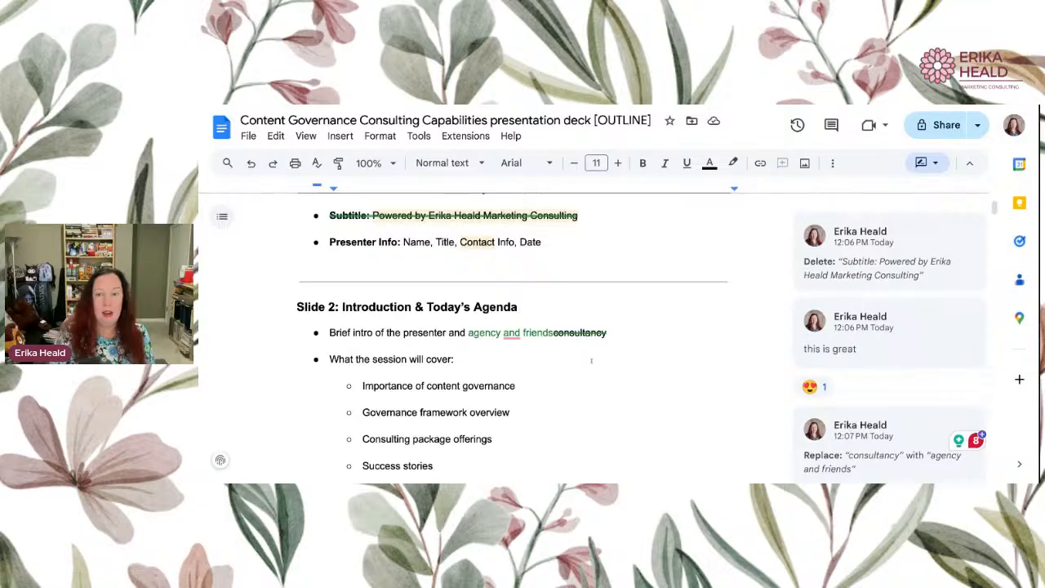
pyautogui.scroll(1, 677, 334)
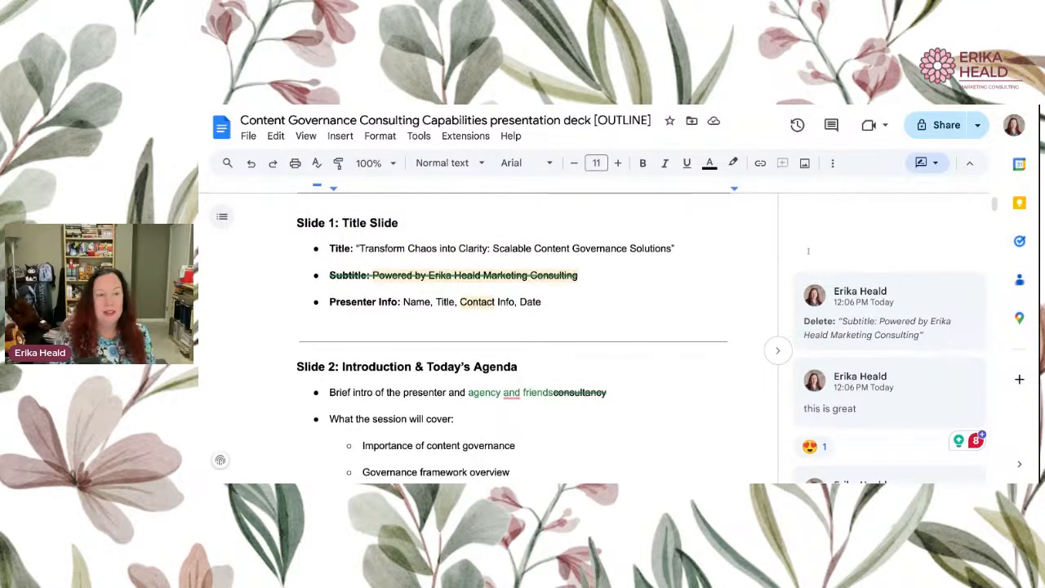
pyautogui.scroll(1, 626, 258)
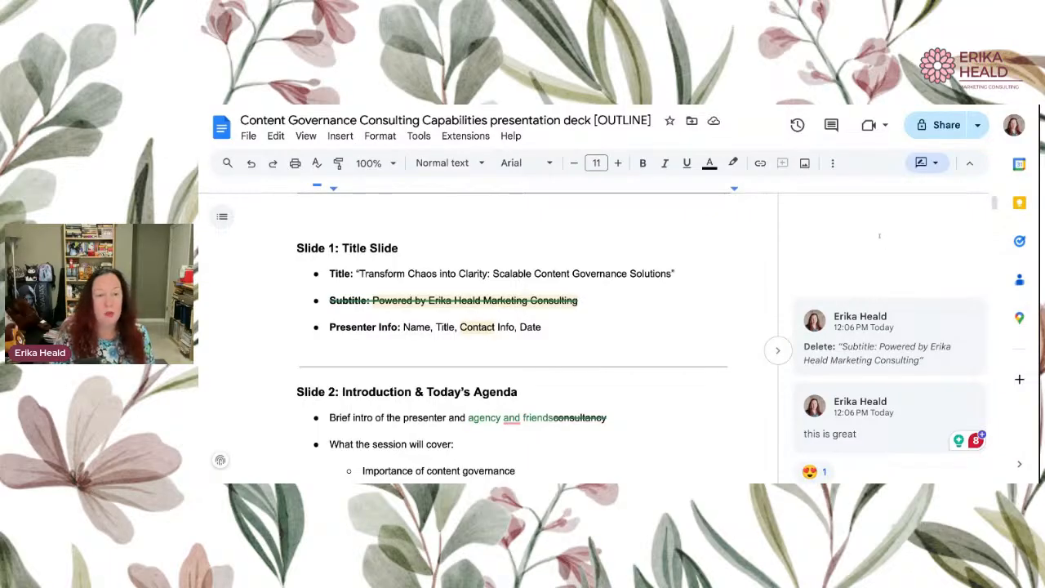
pyautogui.click(634, 281)
pyautogui.scroll(-10, 643, 320)
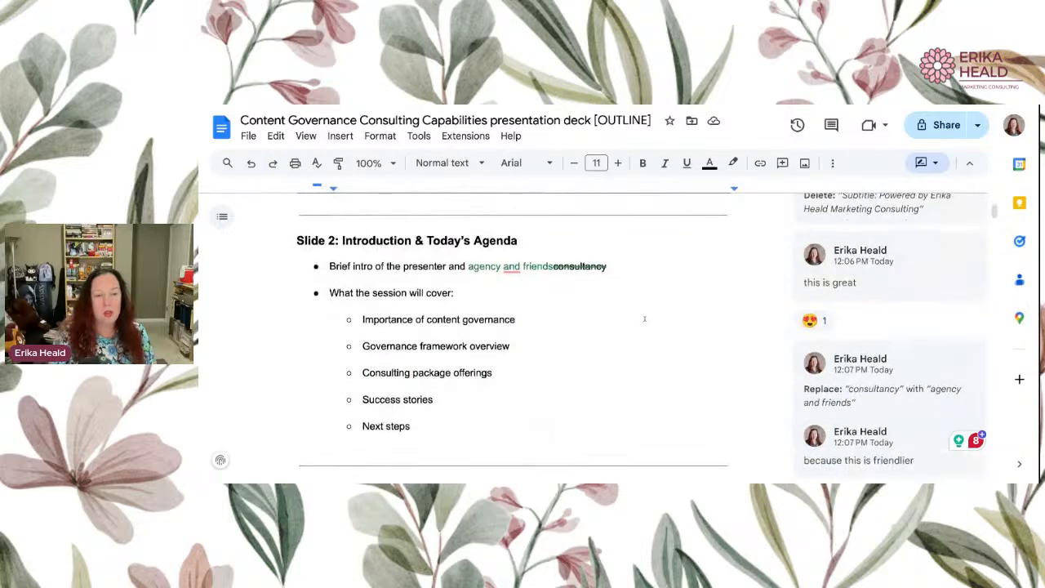
pyautogui.scroll(-5, 643, 320)
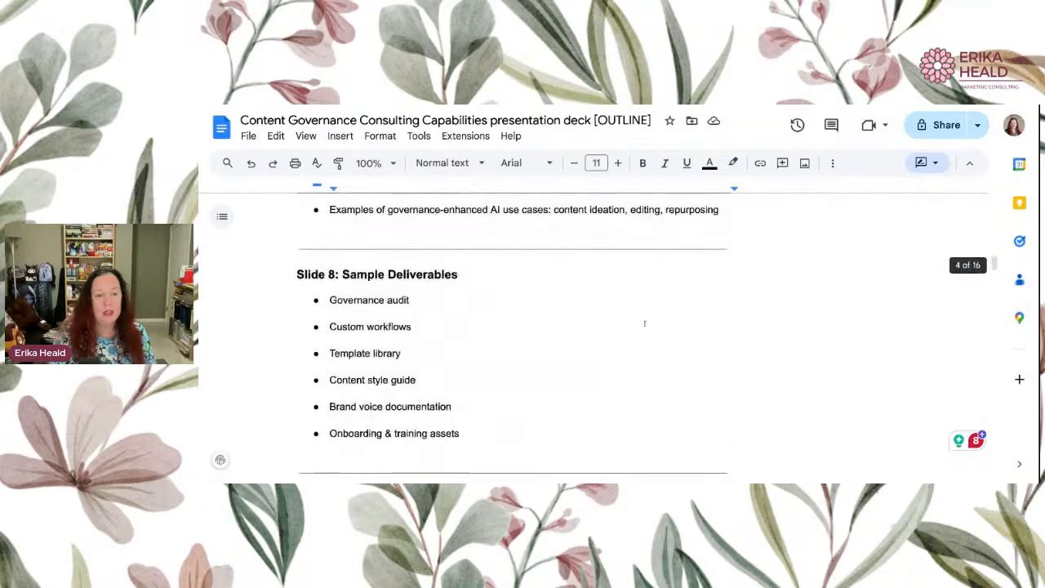
pyautogui.scroll(10, 645, 321)
pyautogui.scroll(4, 647, 323)
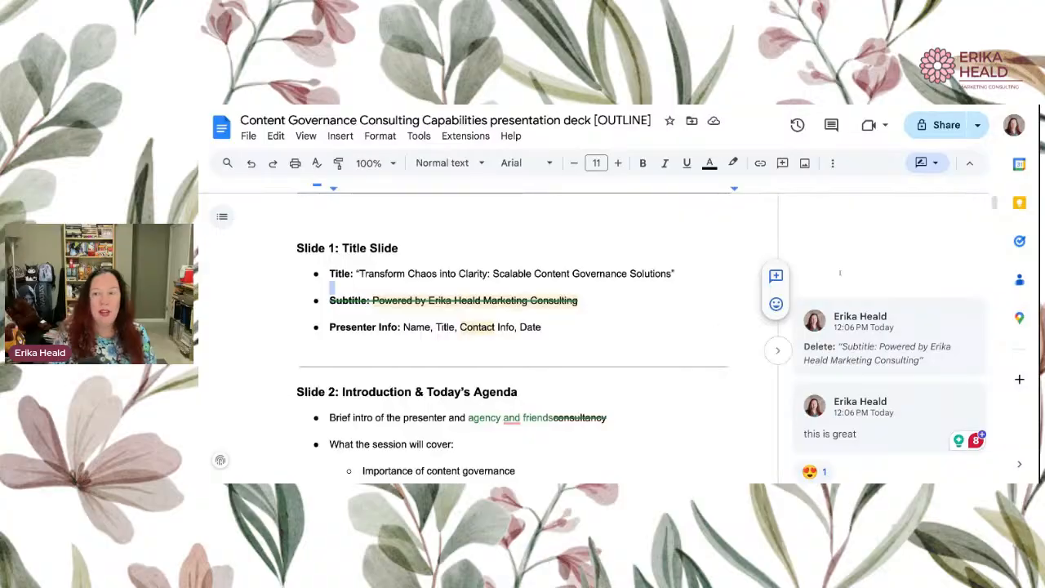
# Switch the document to Viewing mode and examine how the outline reads there from Slide 1 through Slide 6
pyautogui.click(935, 164)
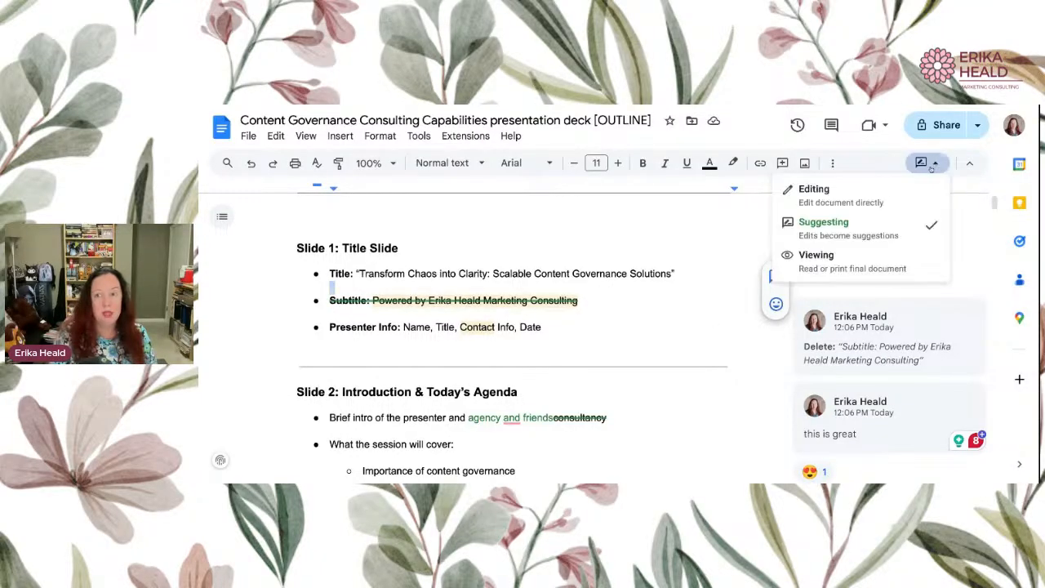
pyautogui.click(857, 254)
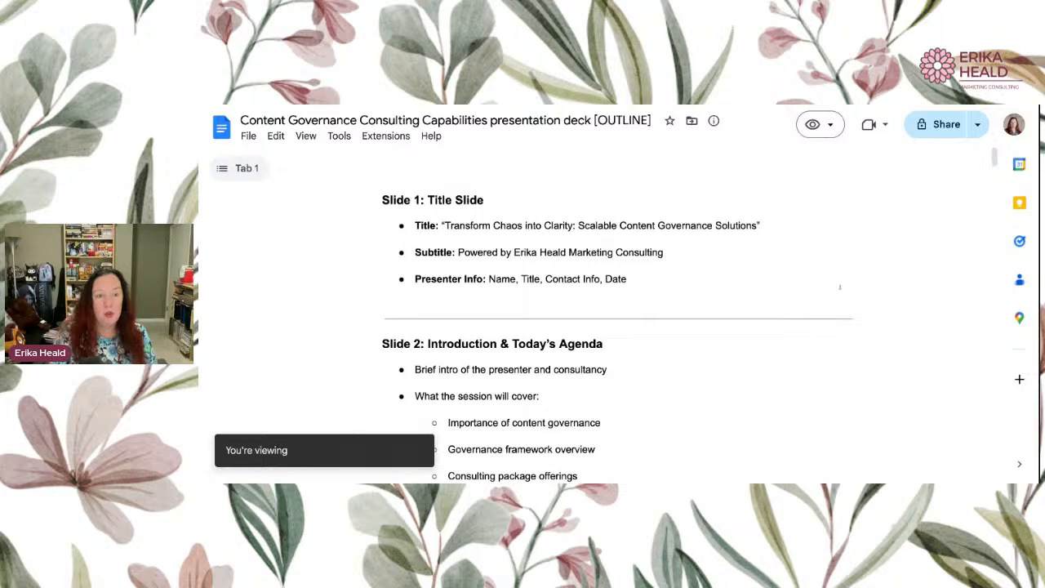
pyautogui.scroll(-5, 864, 198)
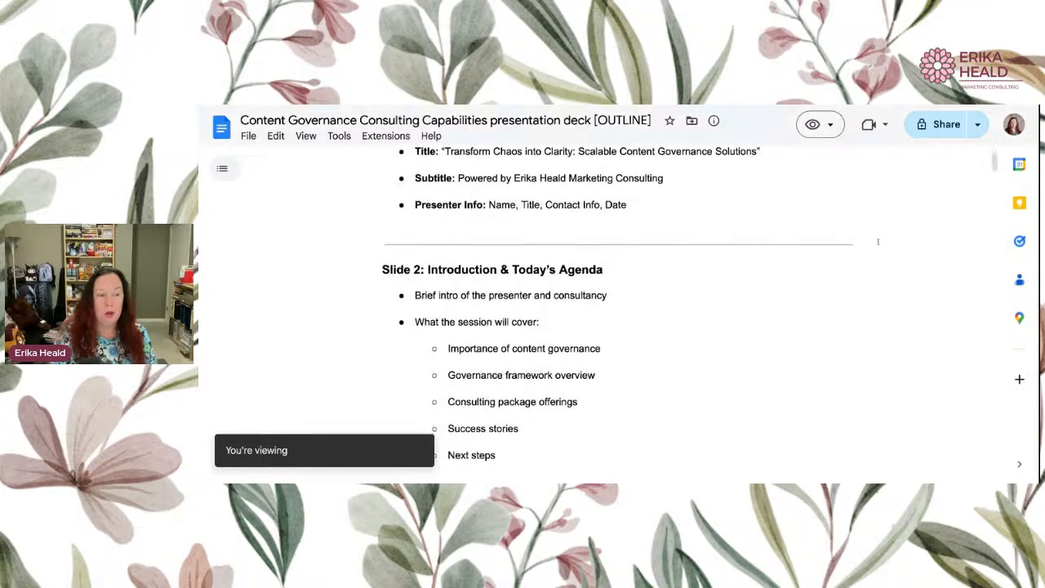
pyautogui.scroll(-3, 879, 242)
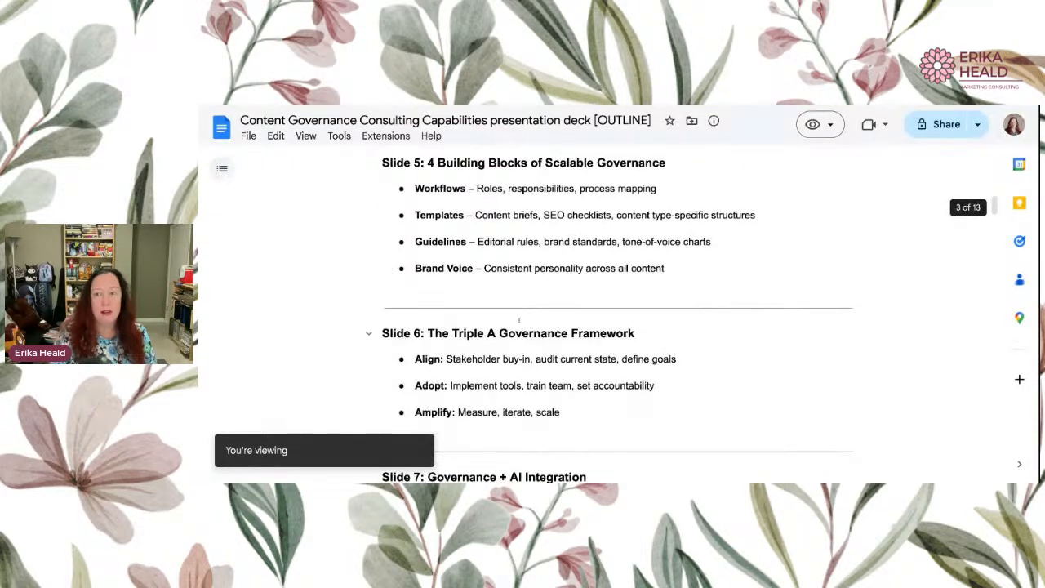
pyautogui.scroll(6, 599, 327)
pyautogui.scroll(2, 599, 327)
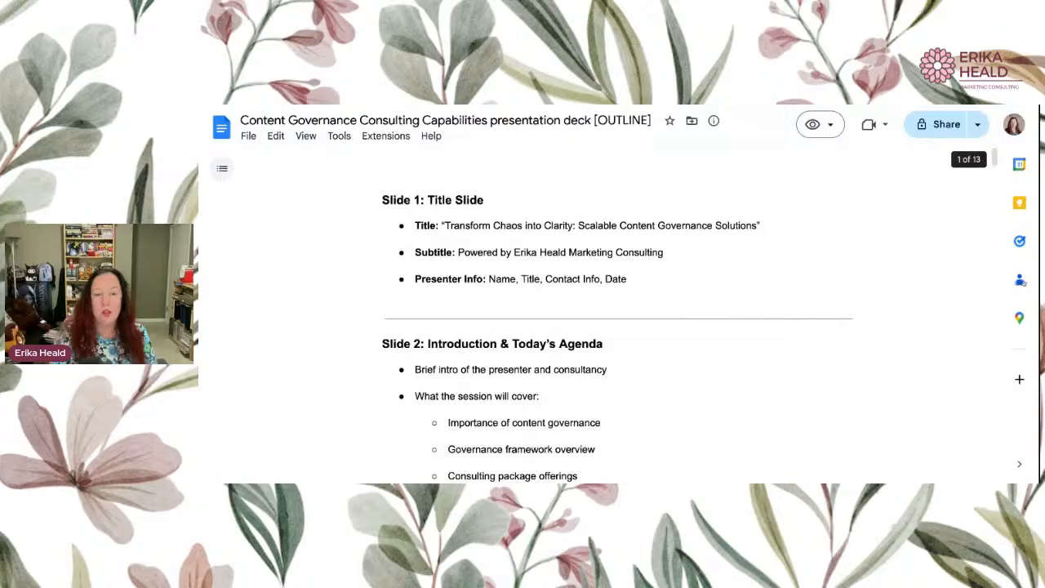
# Check the document's sharing settings without changing them and switch the document back to Suggesting mode
pyautogui.click(946, 124)
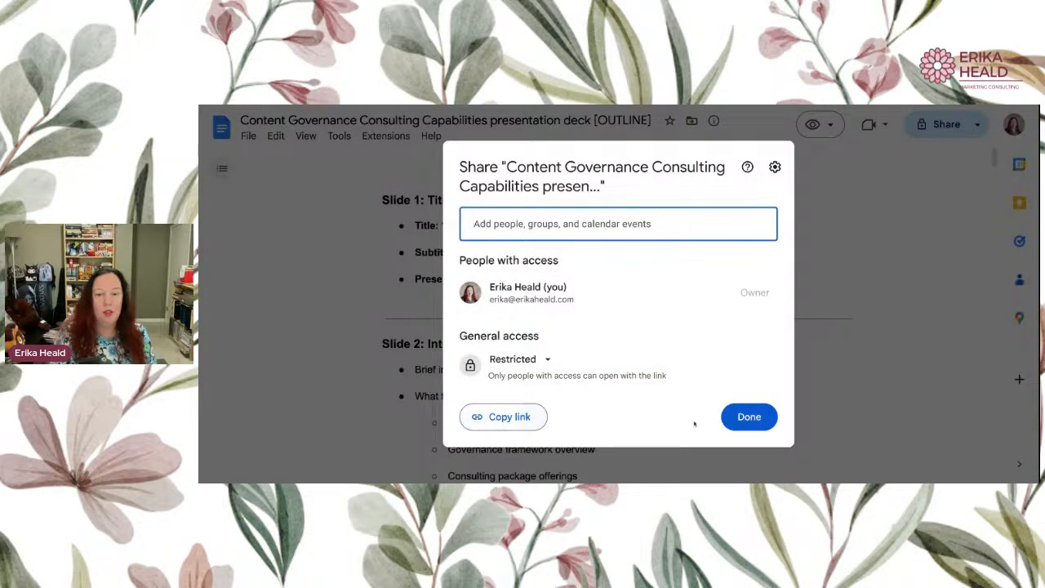
pyautogui.click(747, 417)
pyautogui.click(829, 129)
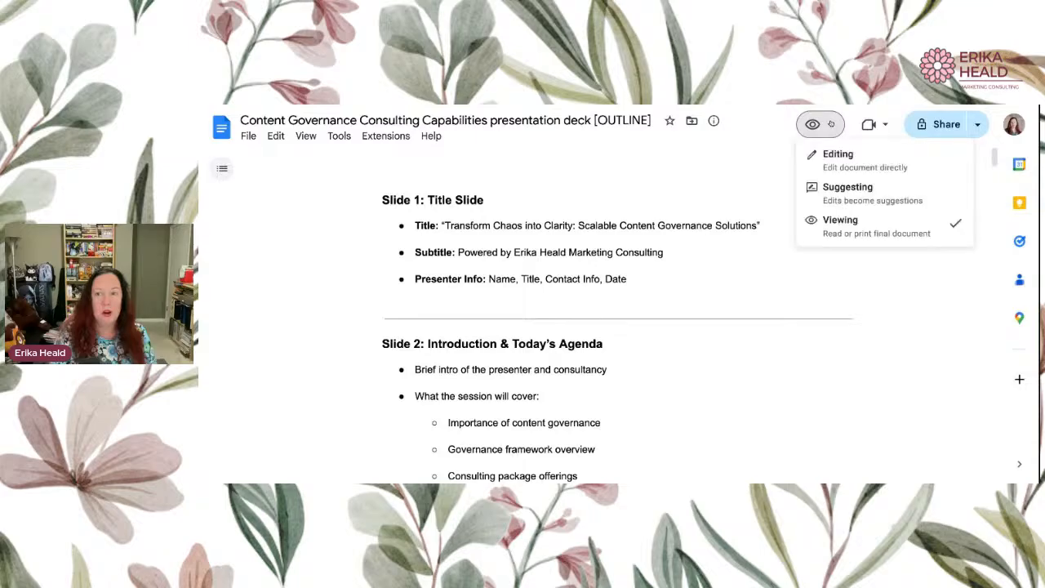
pyautogui.click(848, 191)
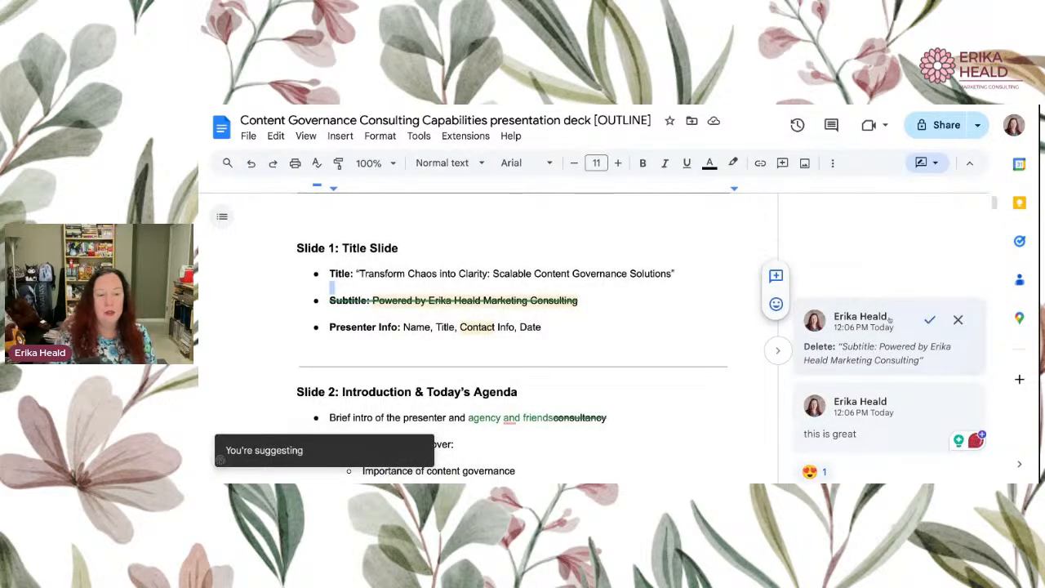
pyautogui.moveTo(891, 319)
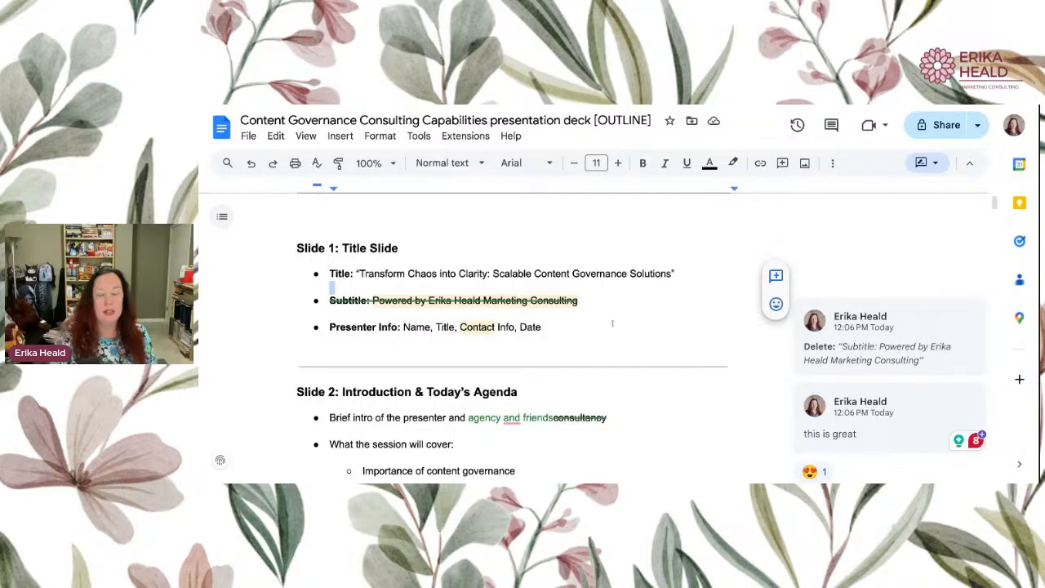
# Open the comment attached to the Subtitle line of Slide 1 and review the suggestions around it and in Slide 2
pyautogui.click(481, 299)
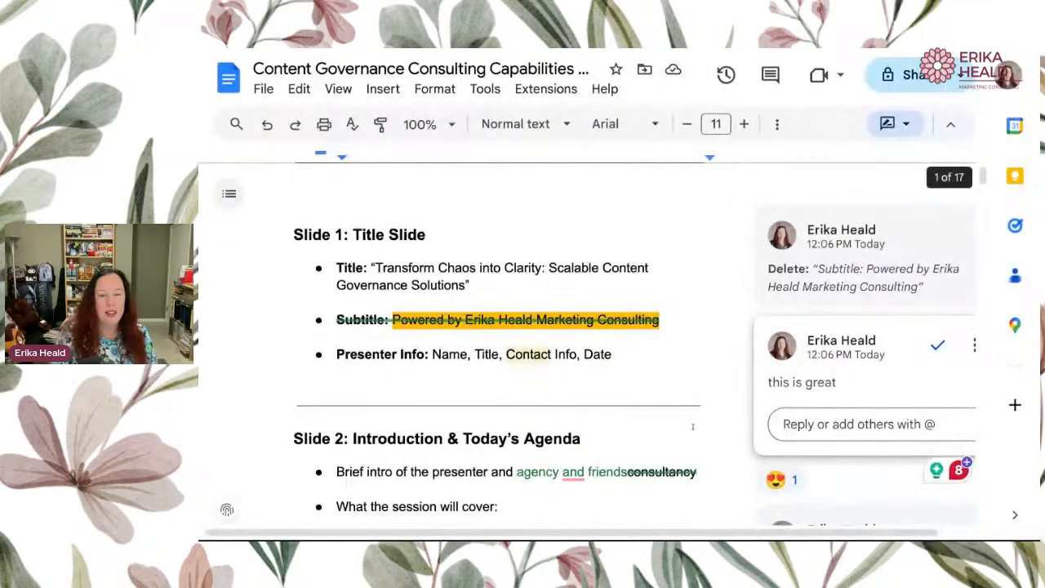
pyautogui.scroll(-2, 624, 345)
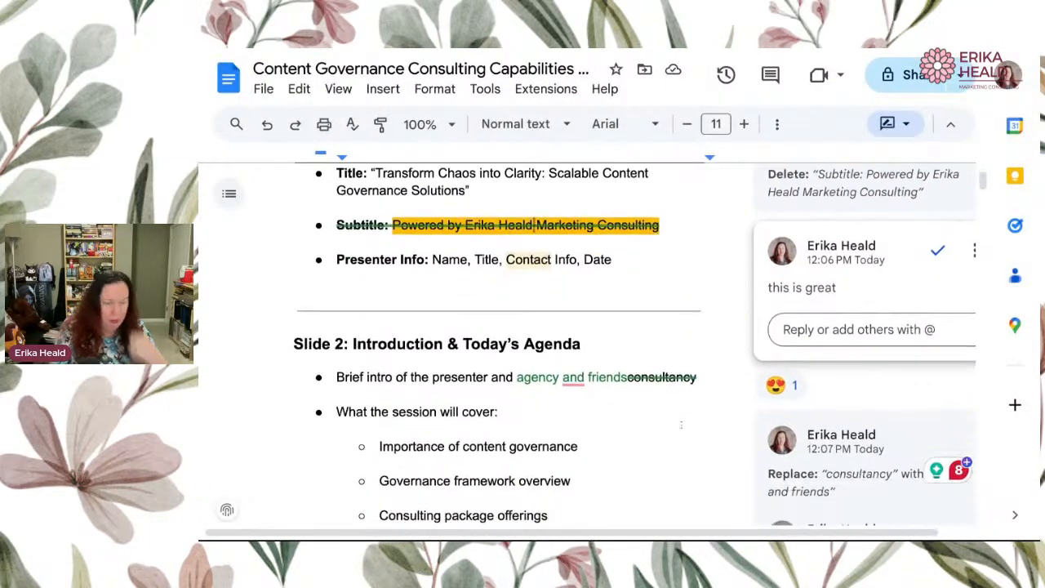
pyautogui.scroll(-1, 624, 345)
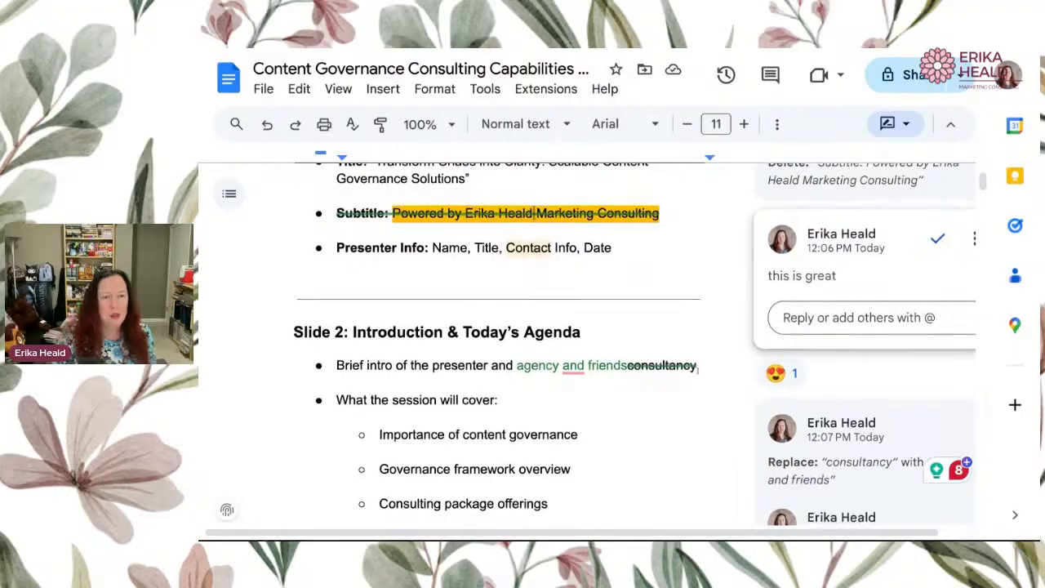
pyautogui.scroll(2, 636, 345)
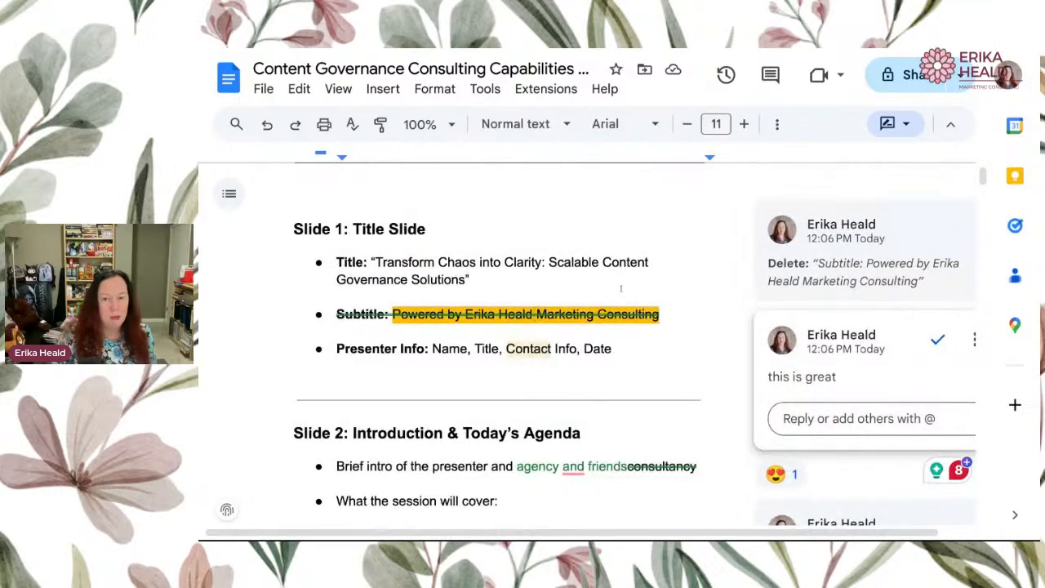
# Examine how Slides 1 and 2 read in Viewing mode and return the document to Suggesting mode
pyautogui.click(907, 126)
pyautogui.click(924, 273)
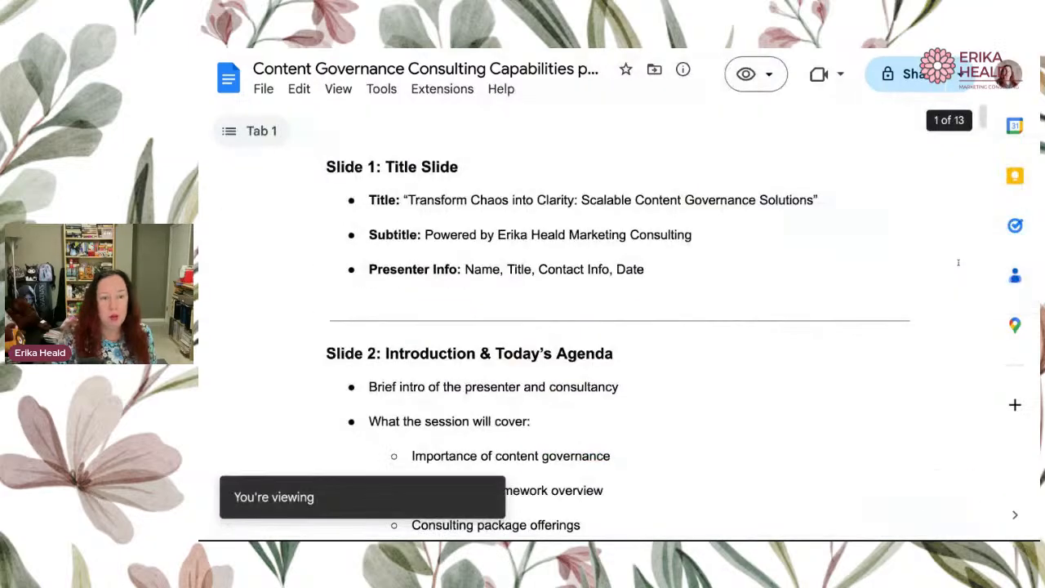
pyautogui.scroll(-1, 858, 351)
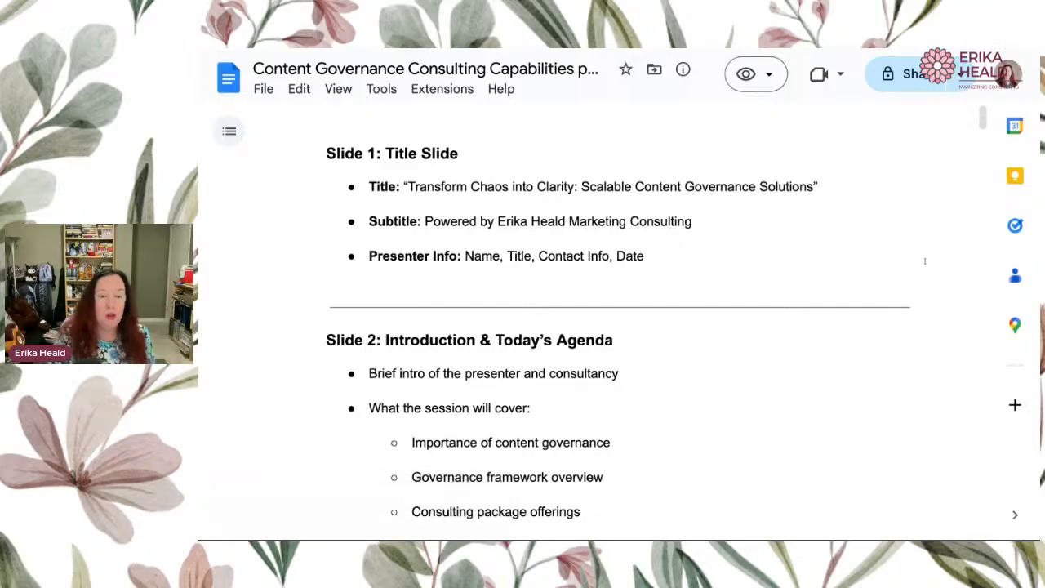
pyautogui.scroll(-4, 924, 261)
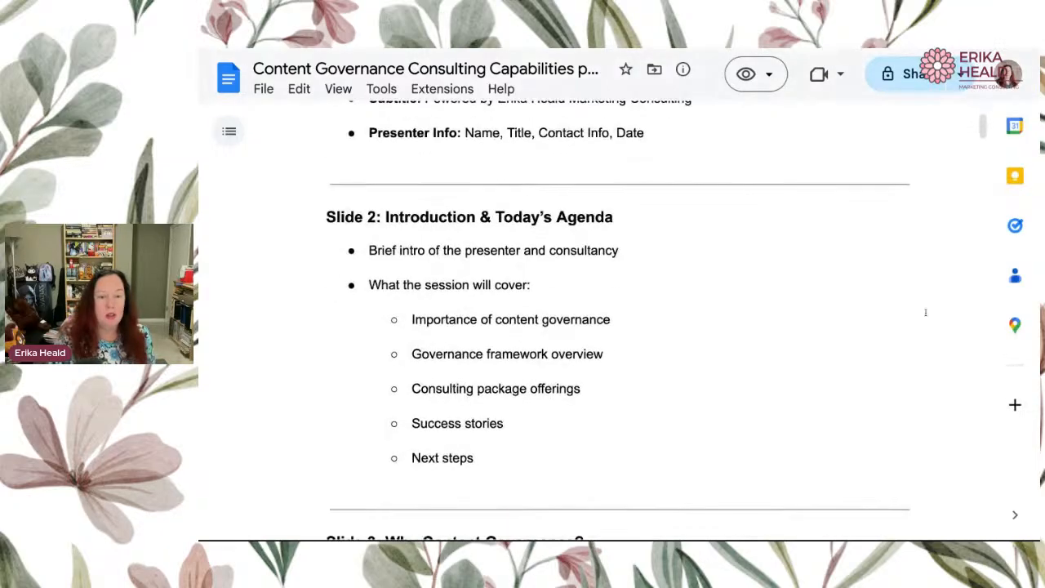
pyautogui.scroll(4, 906, 300)
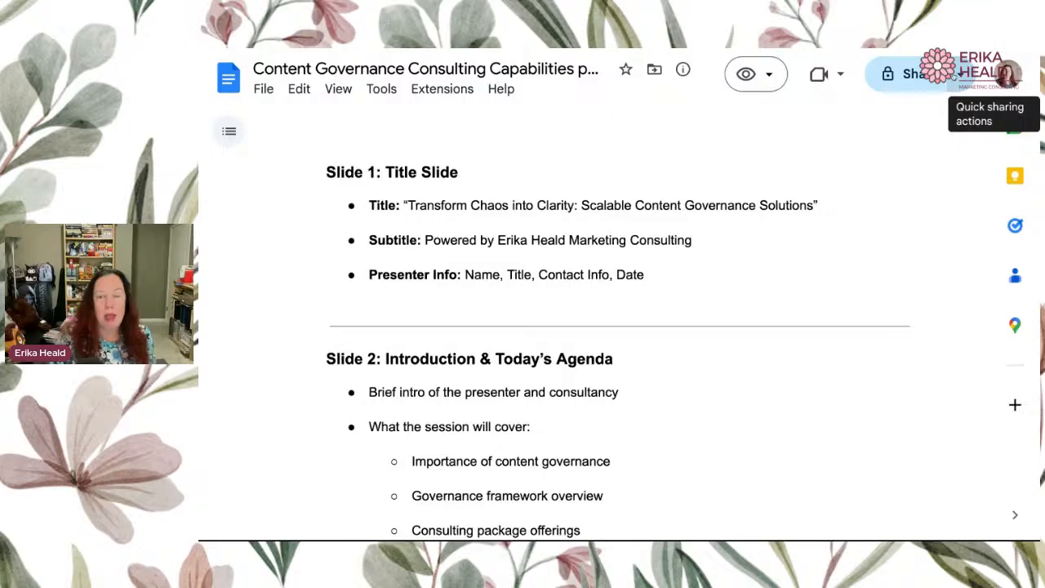
pyautogui.click(764, 87)
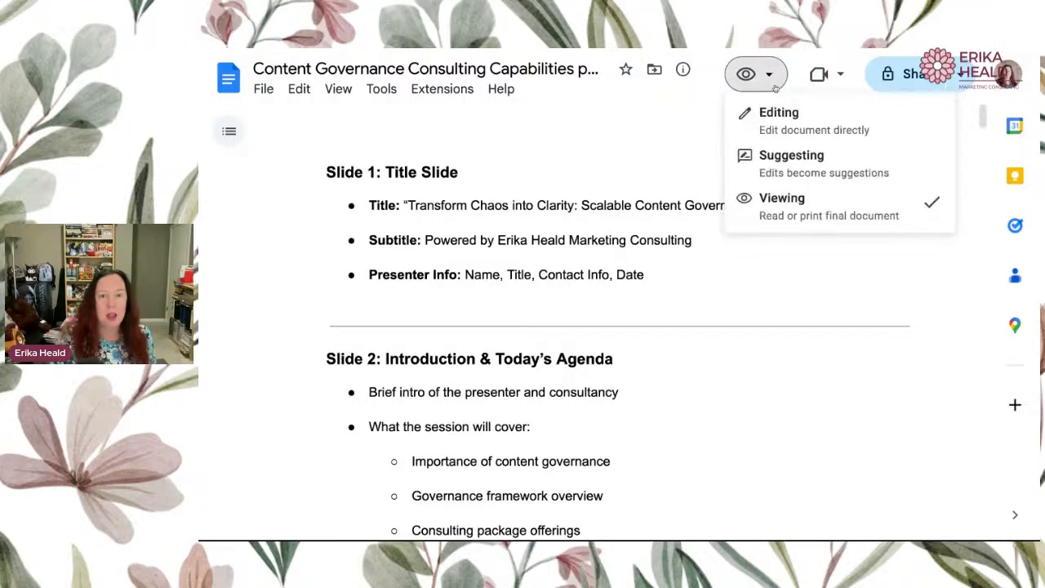
pyautogui.click(801, 169)
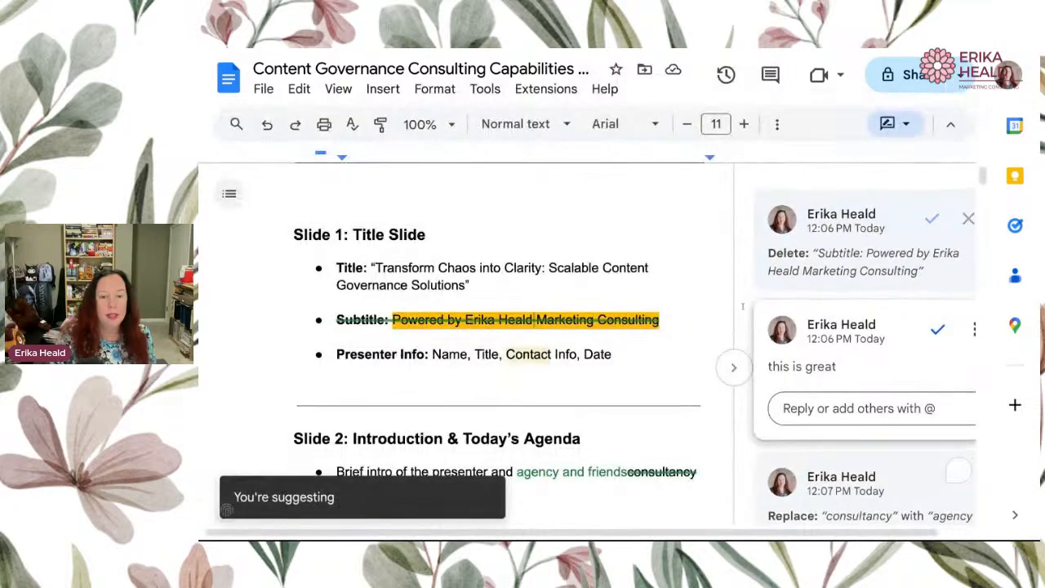